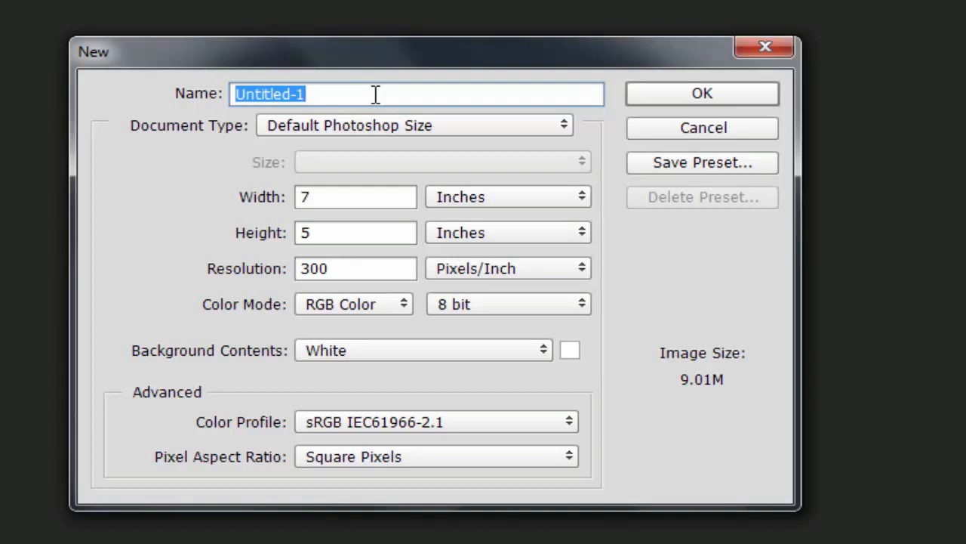
Name the new document work1 and set its document type to Photo
text(work1)
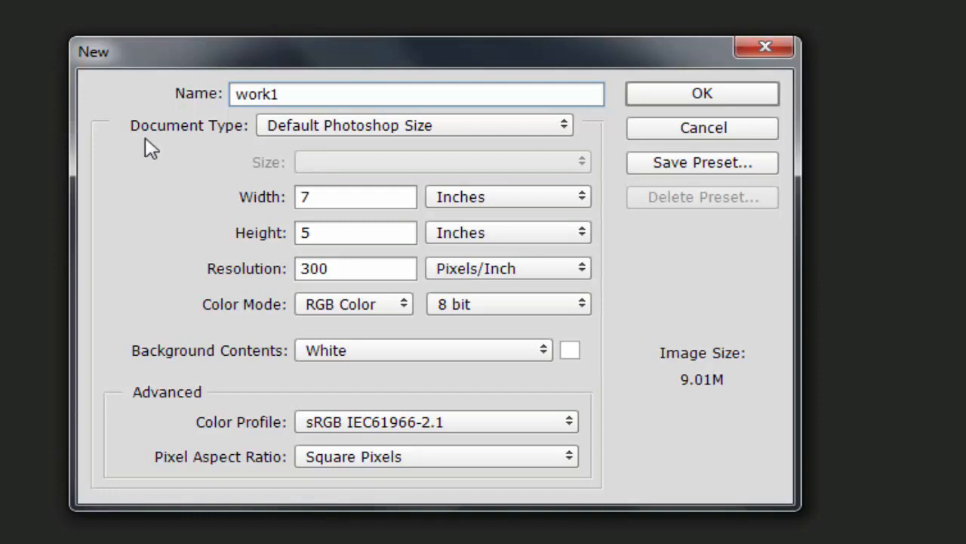
click(566, 130)
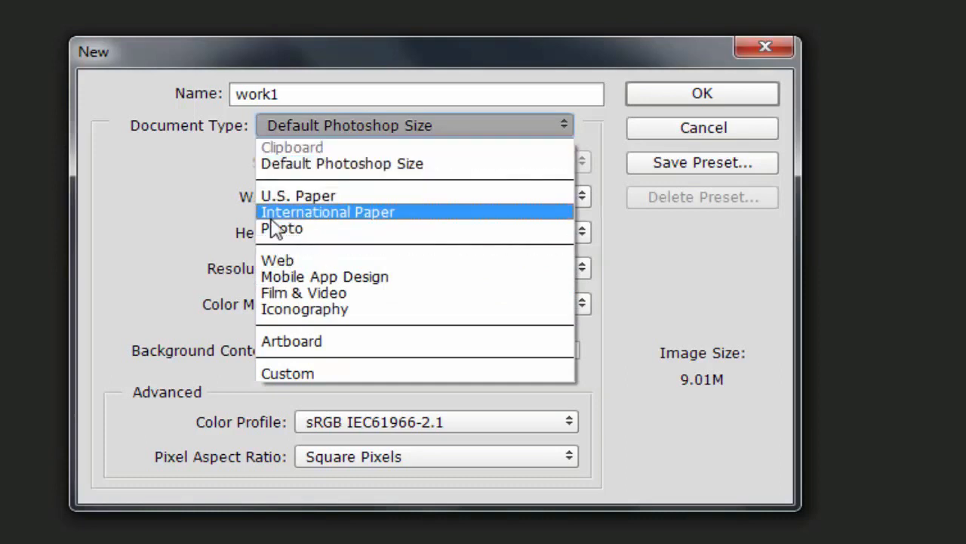
click(301, 237)
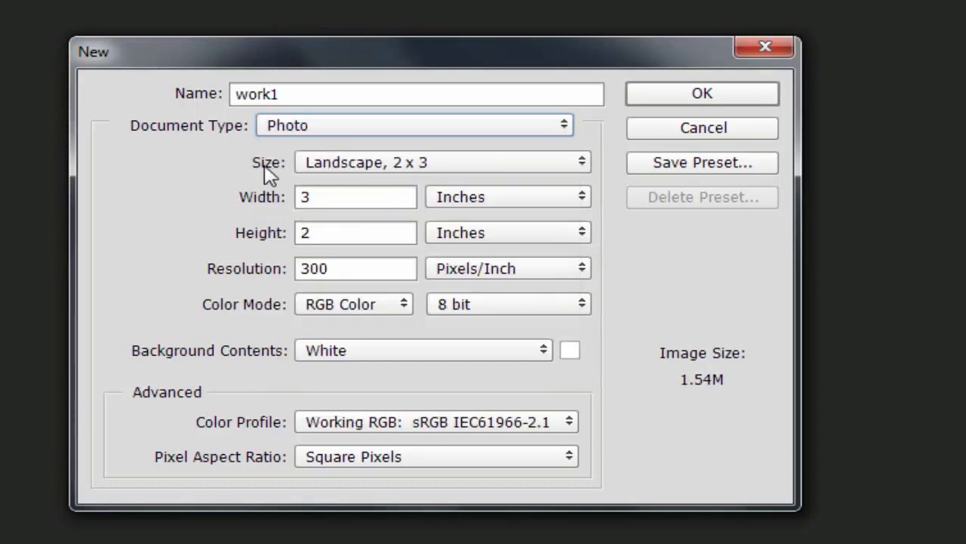
Try the Portrait, 2 x 3 and Landscape, 8 x 10 photo sizes for the new document
click(582, 163)
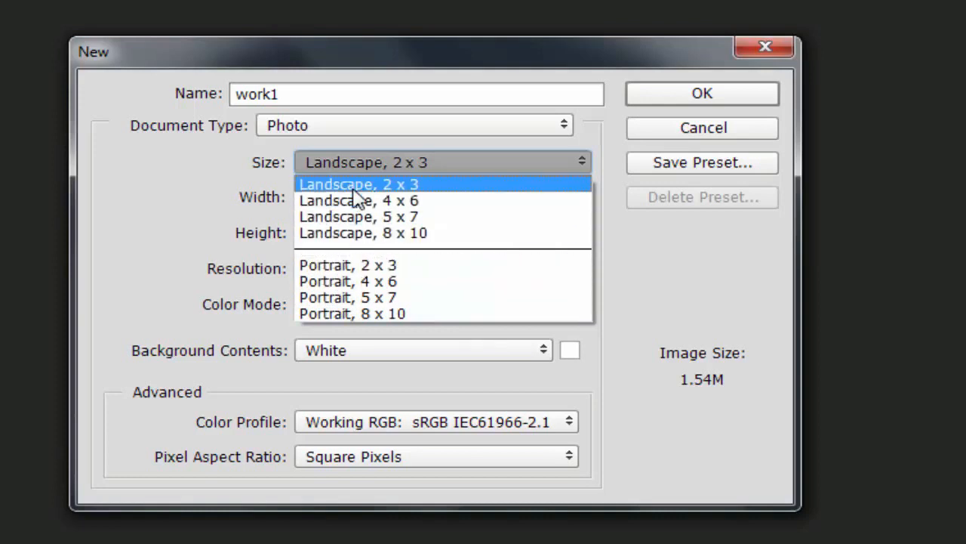
click(581, 160)
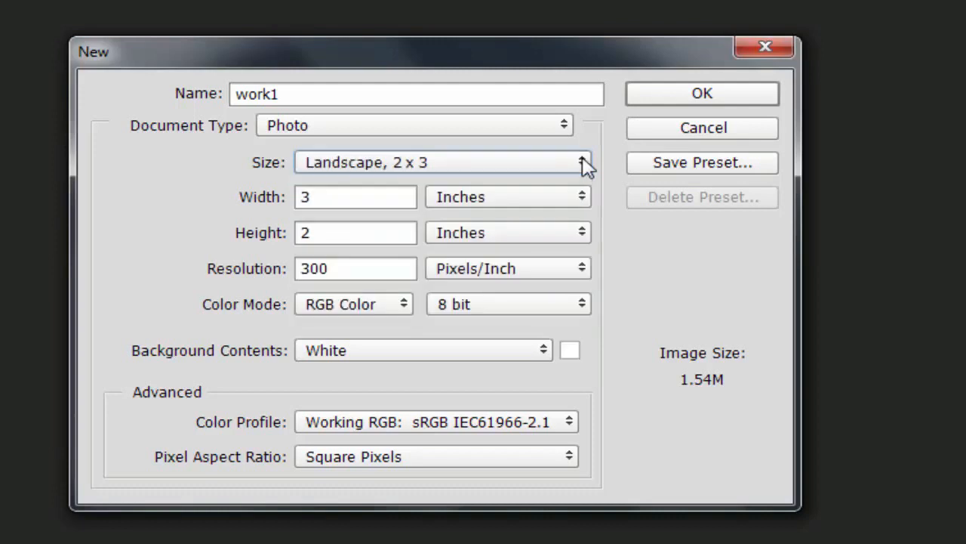
click(580, 161)
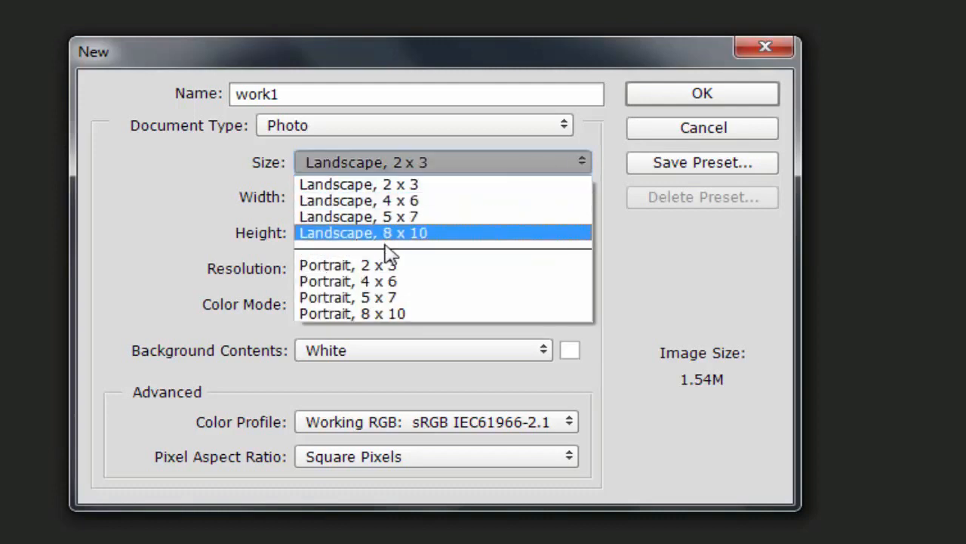
click(358, 266)
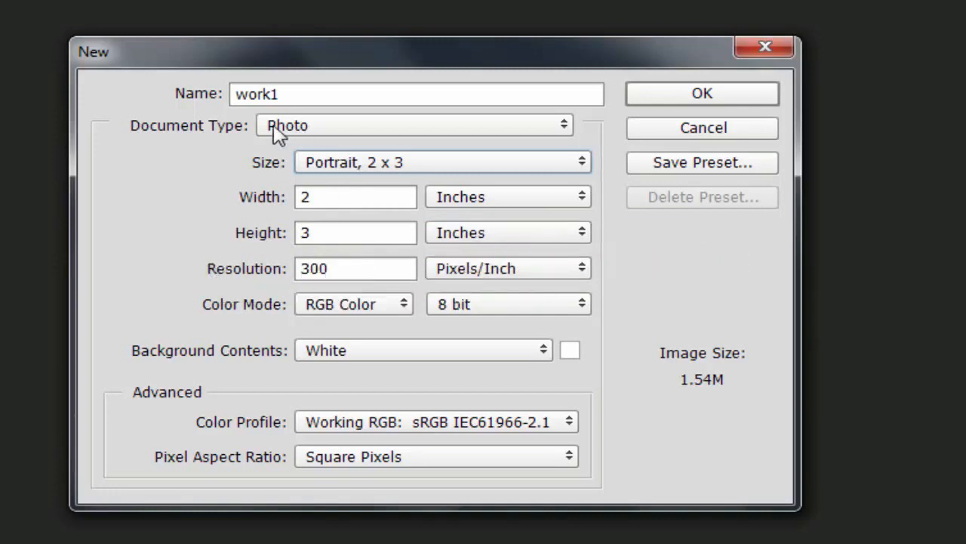
click(568, 169)
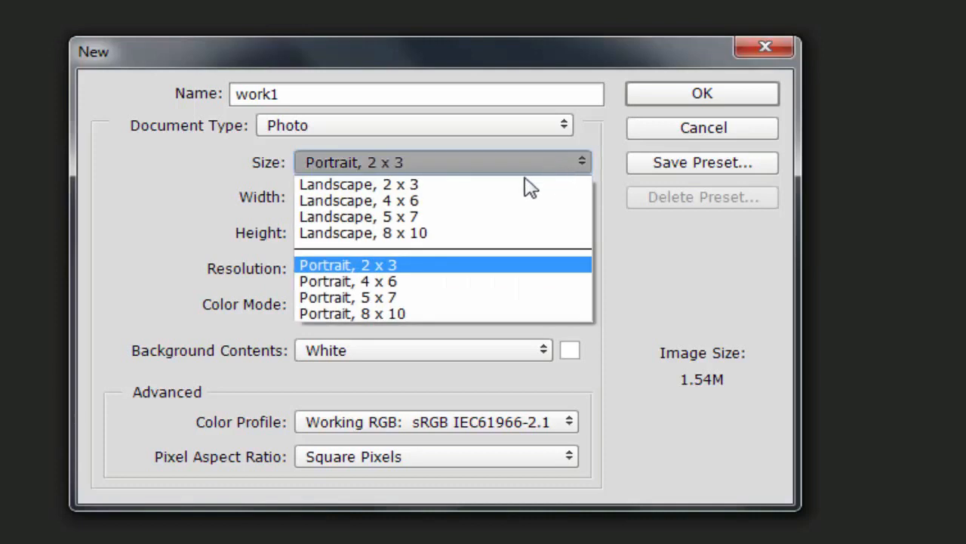
click(358, 234)
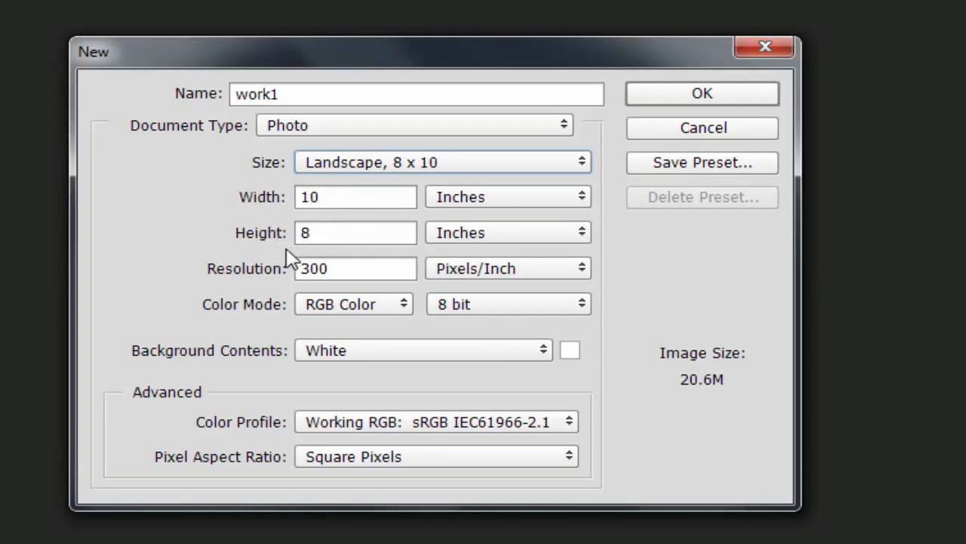
Try the International Paper document type with the A4 size
click(562, 126)
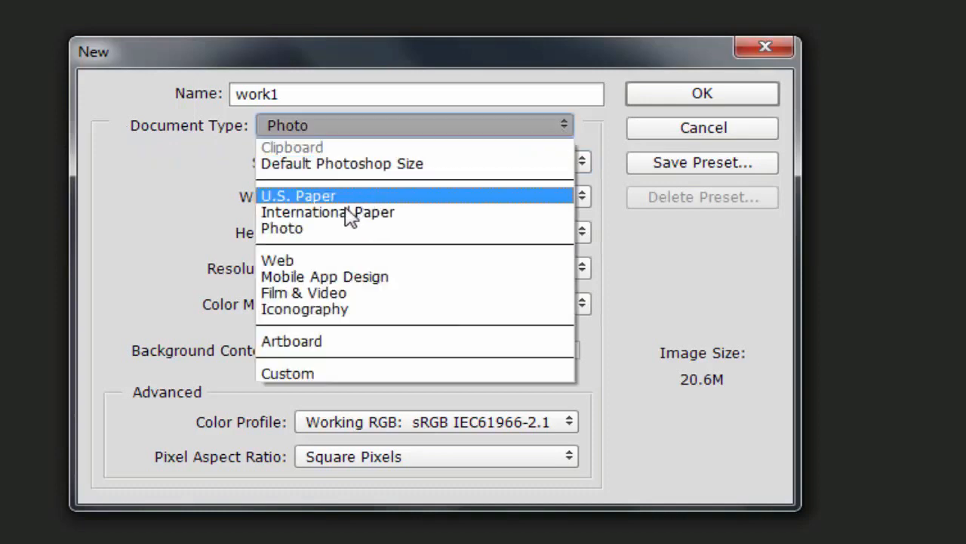
click(341, 215)
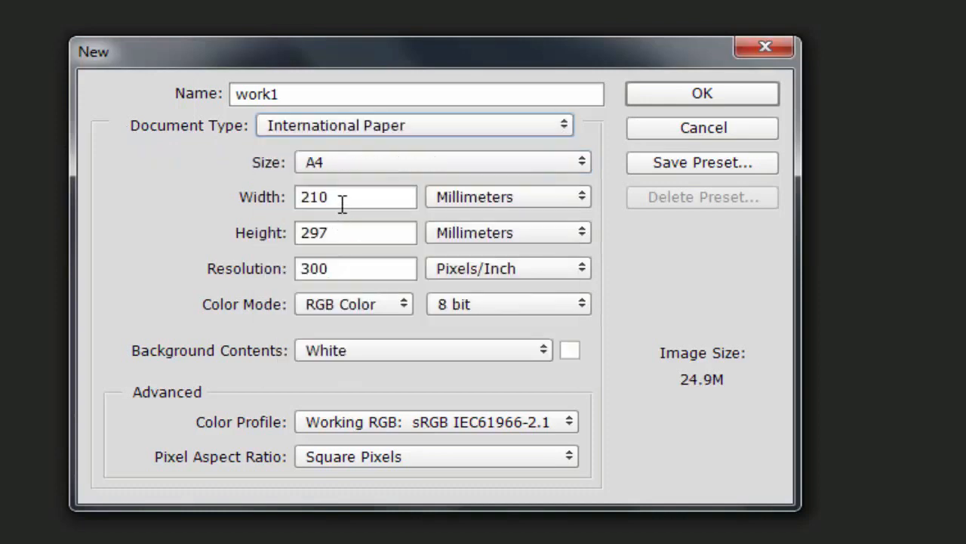
click(529, 168)
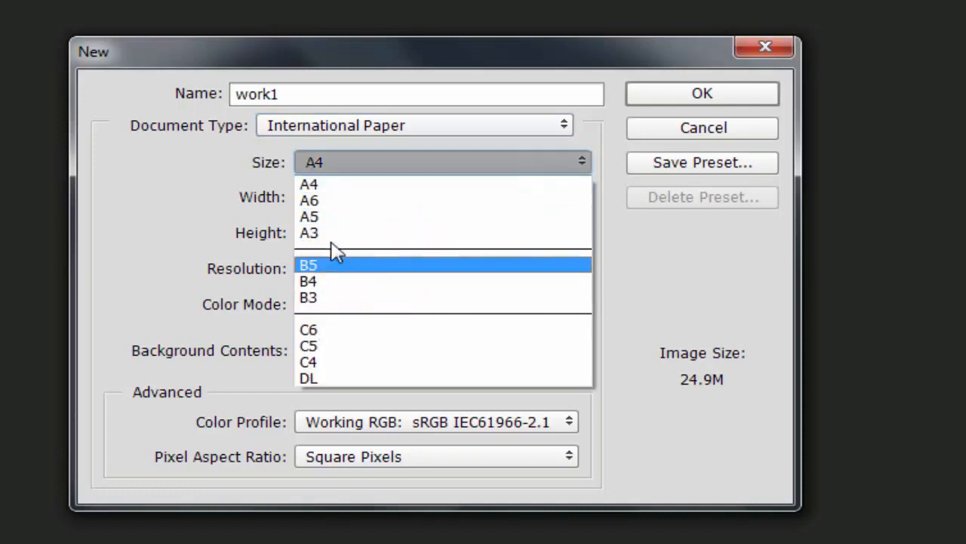
click(323, 189)
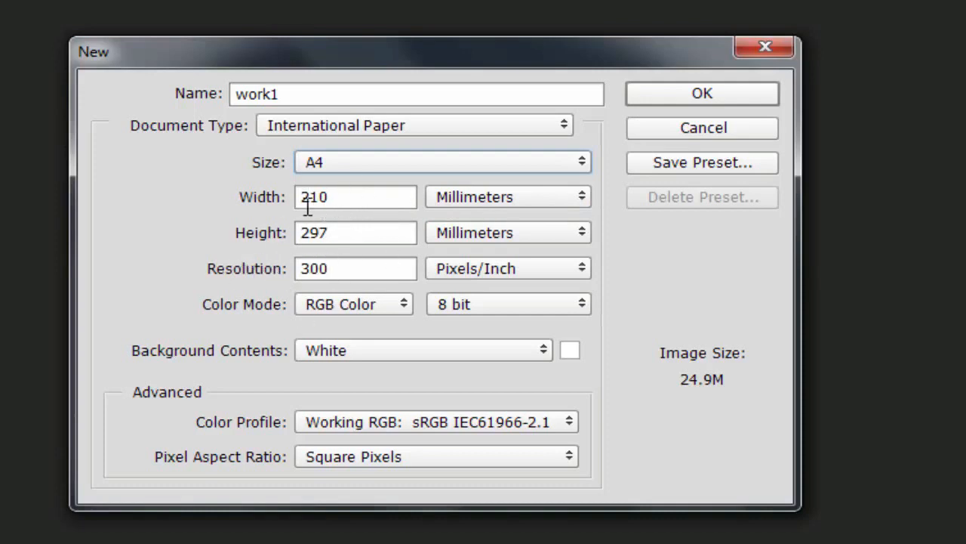
Set the document type to Photo with the size Landscape, 5 x 7
click(566, 128)
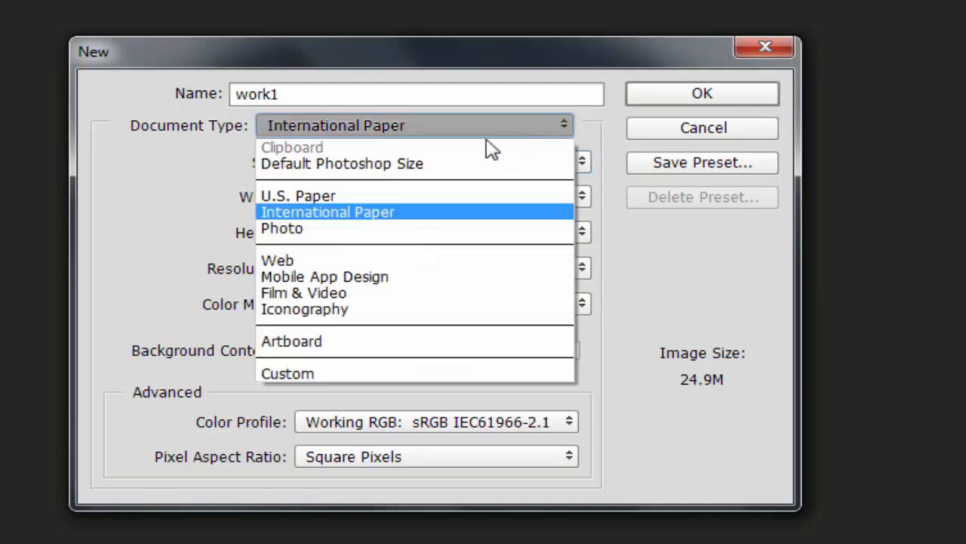
click(293, 231)
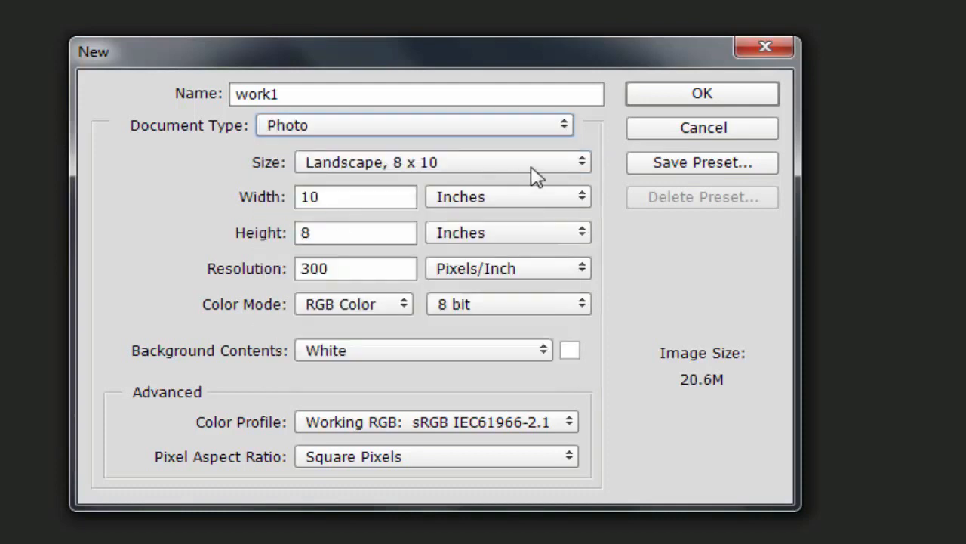
click(566, 166)
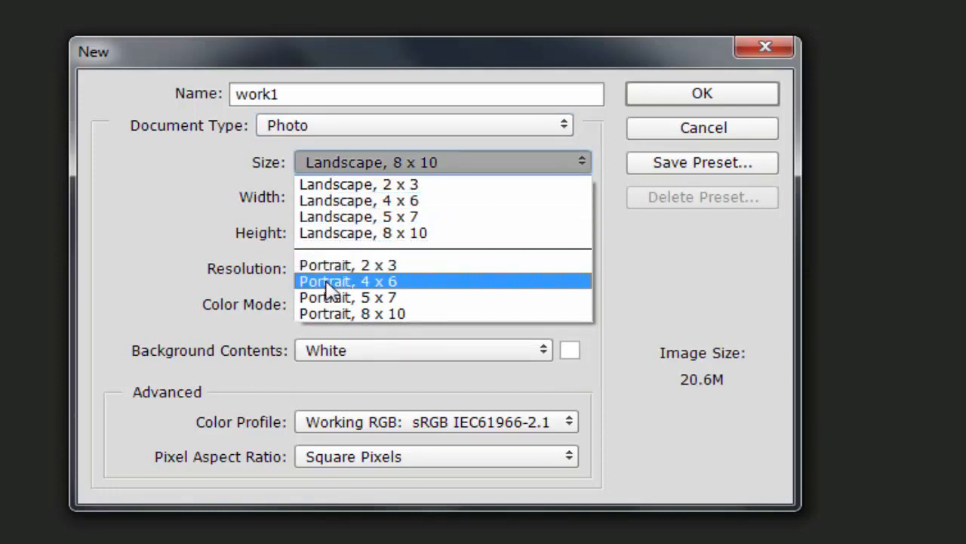
click(389, 218)
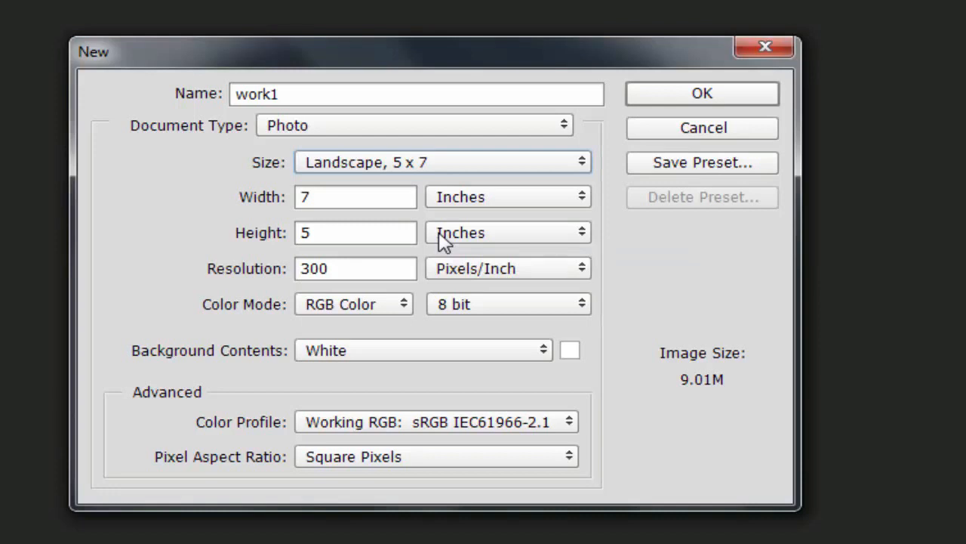
Choose RGB Color as the color mode and create the document
click(406, 305)
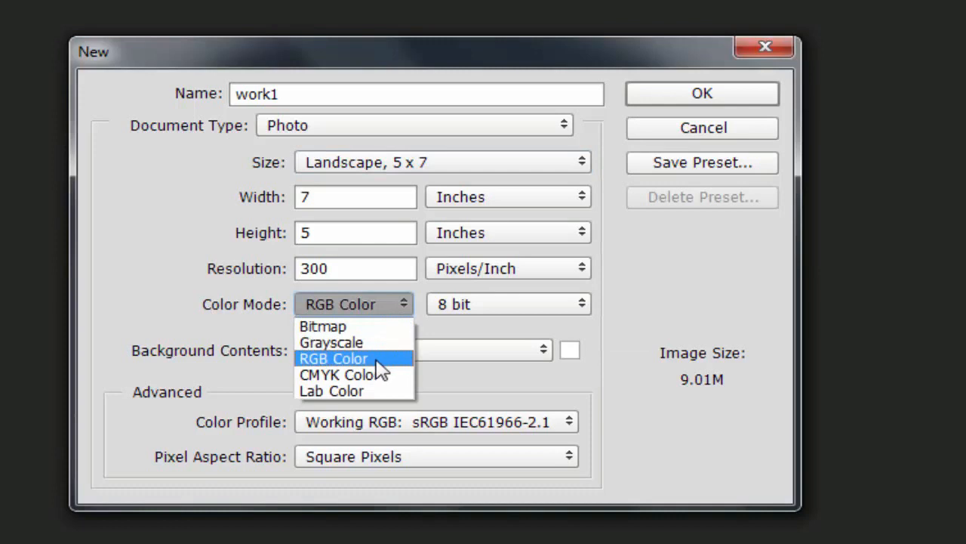
key(Up)
click(352, 360)
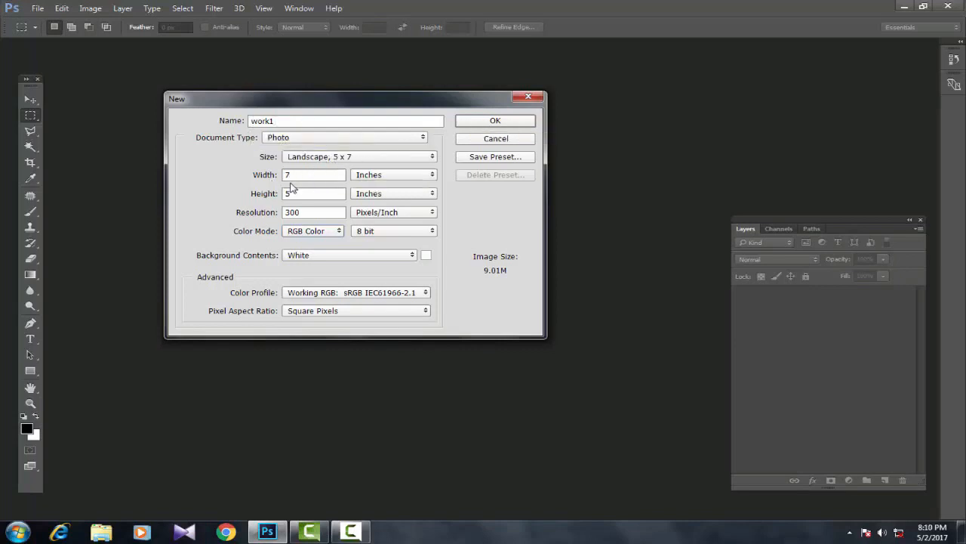
click(495, 121)
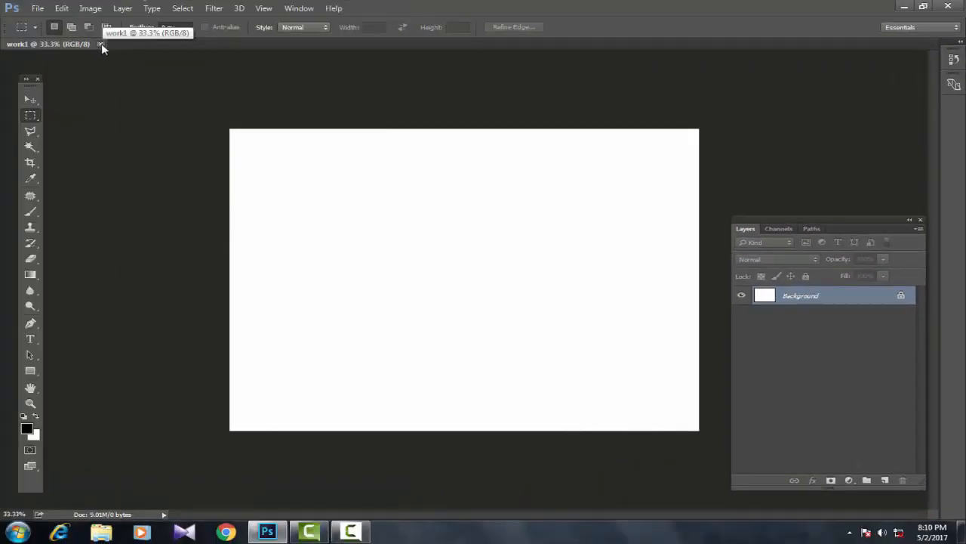
Close the open document and create another one named work1 with the Photo type and Landscape, 5 x 7 size
click(100, 44)
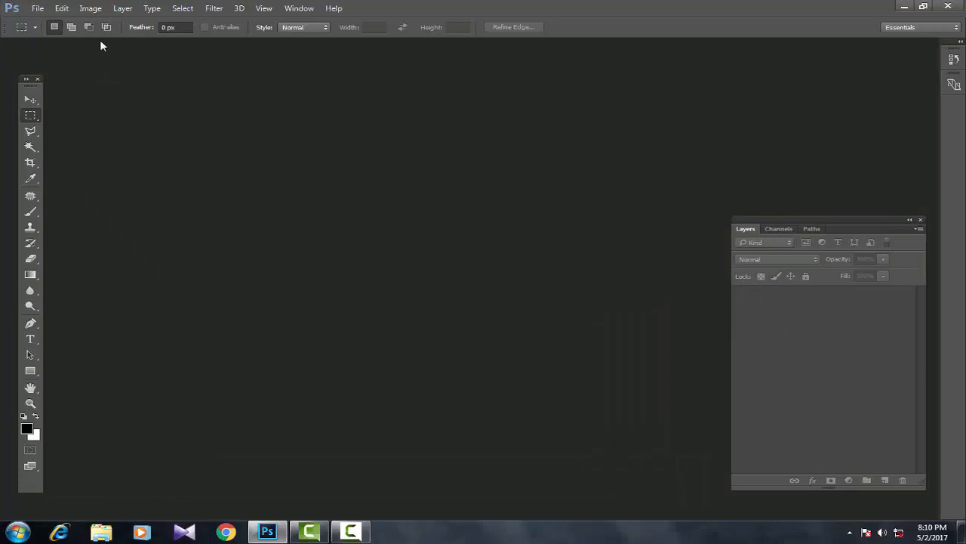
click(37, 8)
click(45, 24)
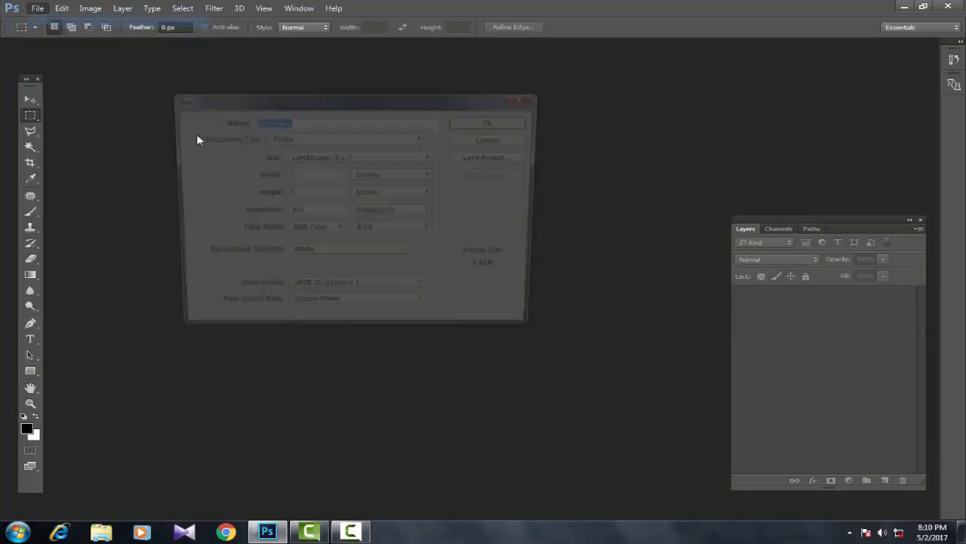
text(work1)
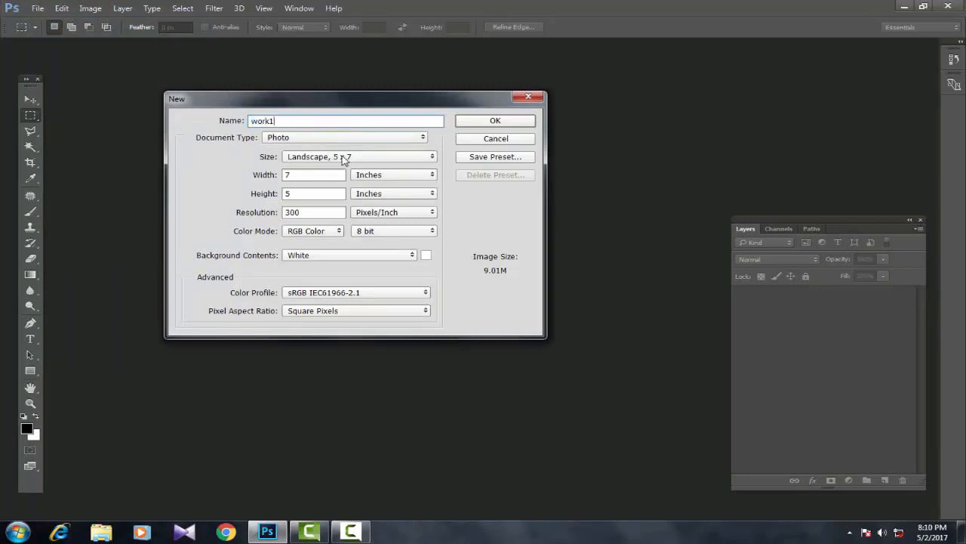
click(495, 122)
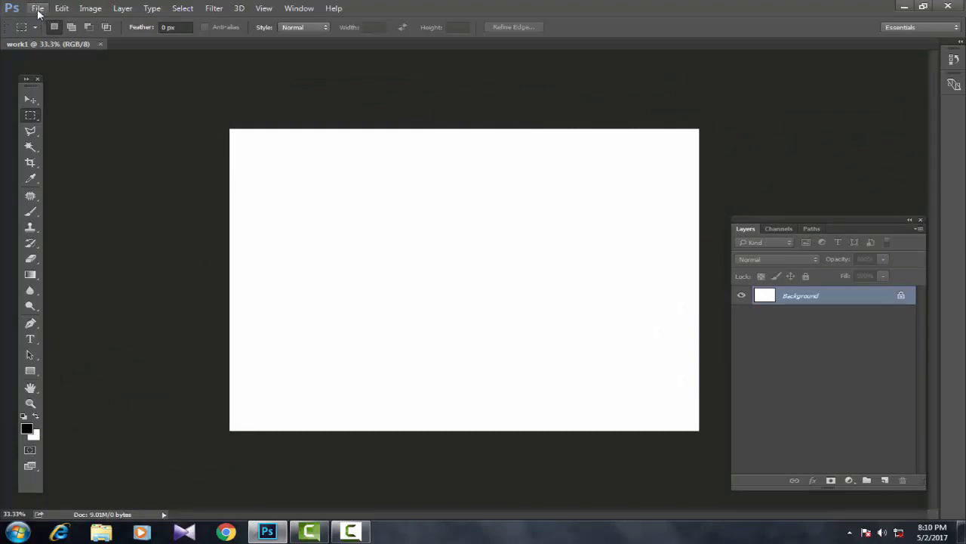
Create a second Photo document named work2 with the size Portrait, 4 x 6
click(38, 9)
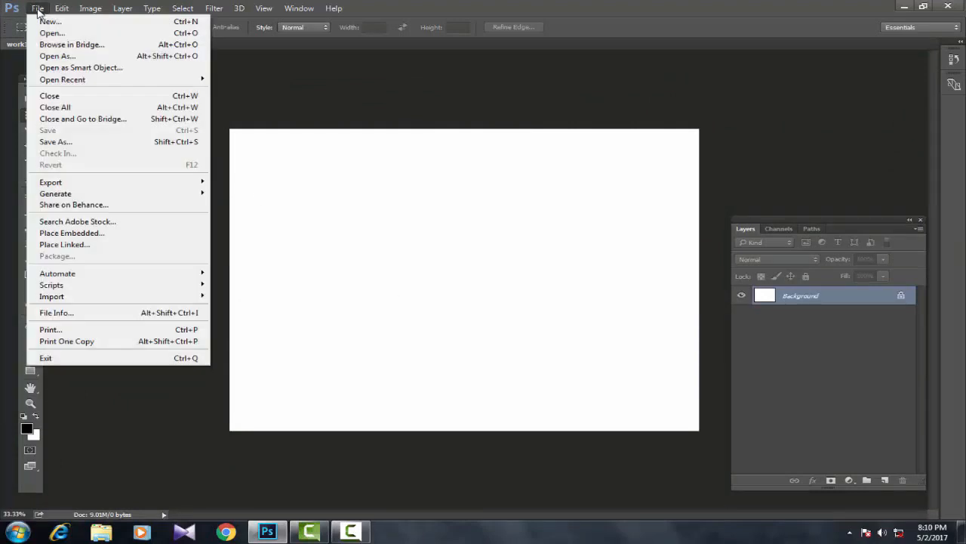
click(50, 21)
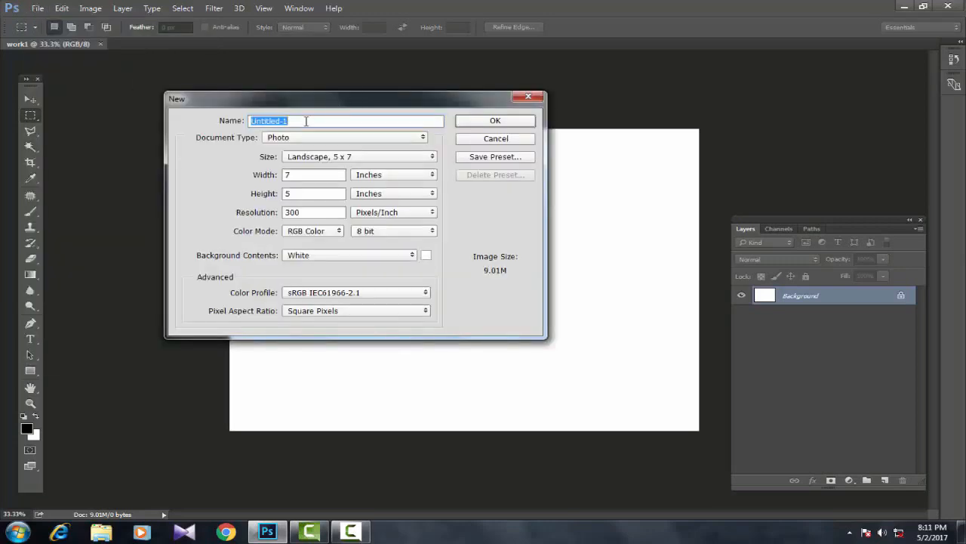
text(work2)
click(433, 158)
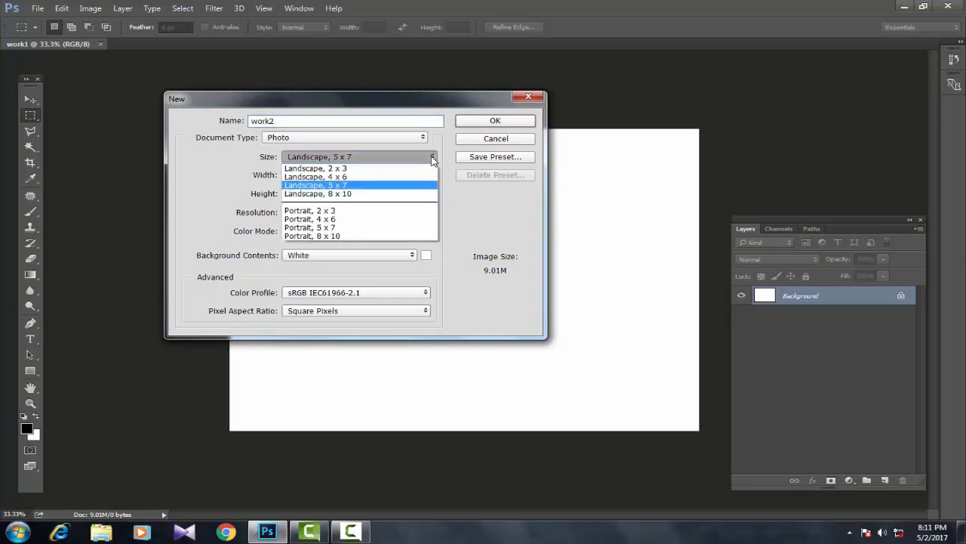
click(316, 219)
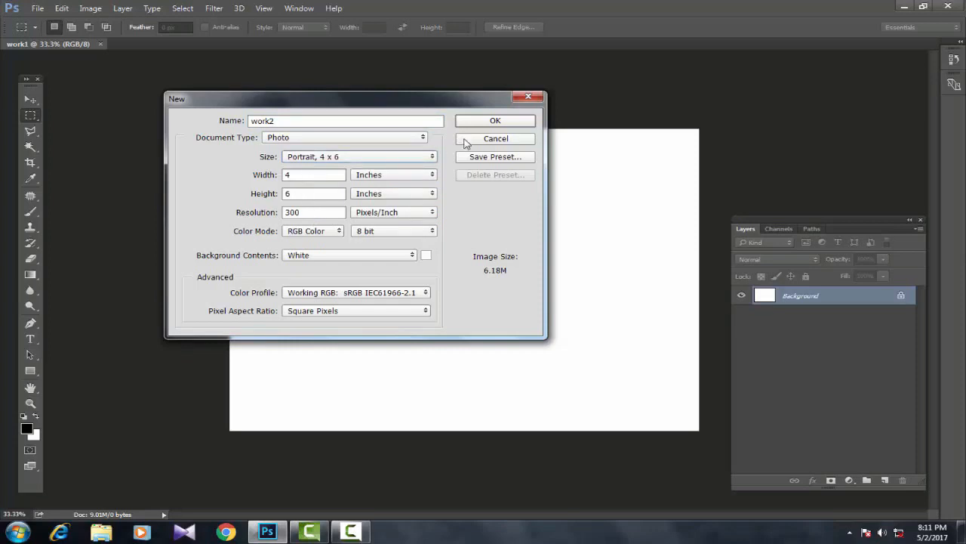
click(495, 121)
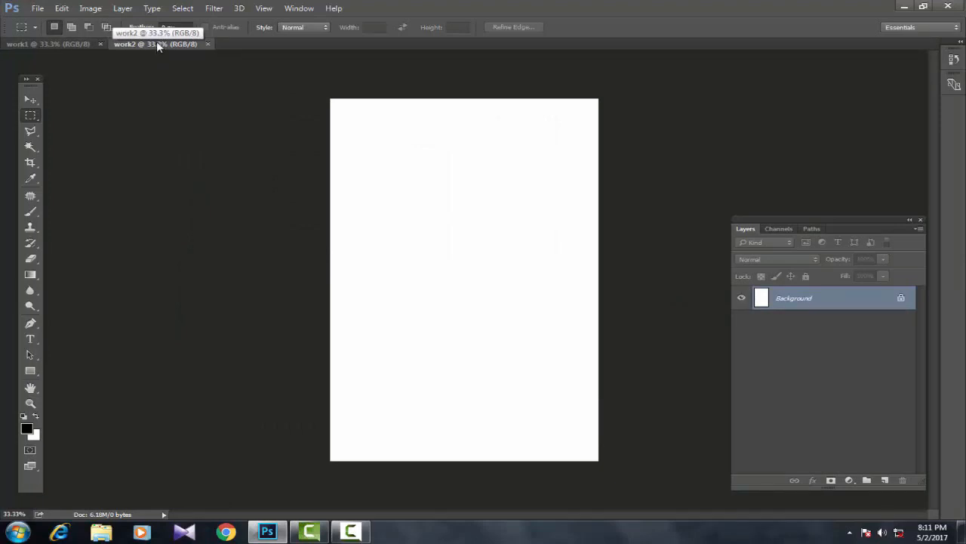
Undock the work2 and work1 documents into separate floating windows, placing work1 in front of work2
drag(153, 44, 160, 91)
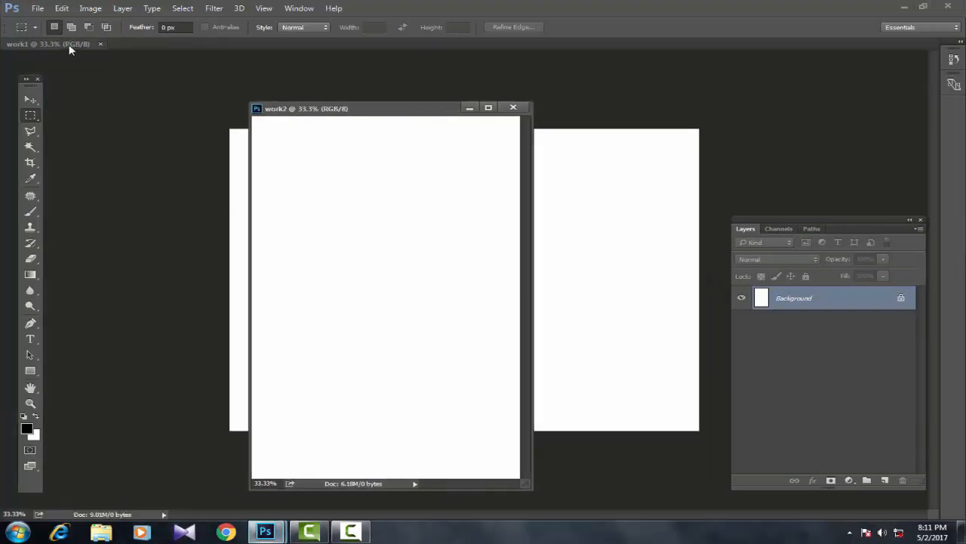
drag(62, 43, 433, 138)
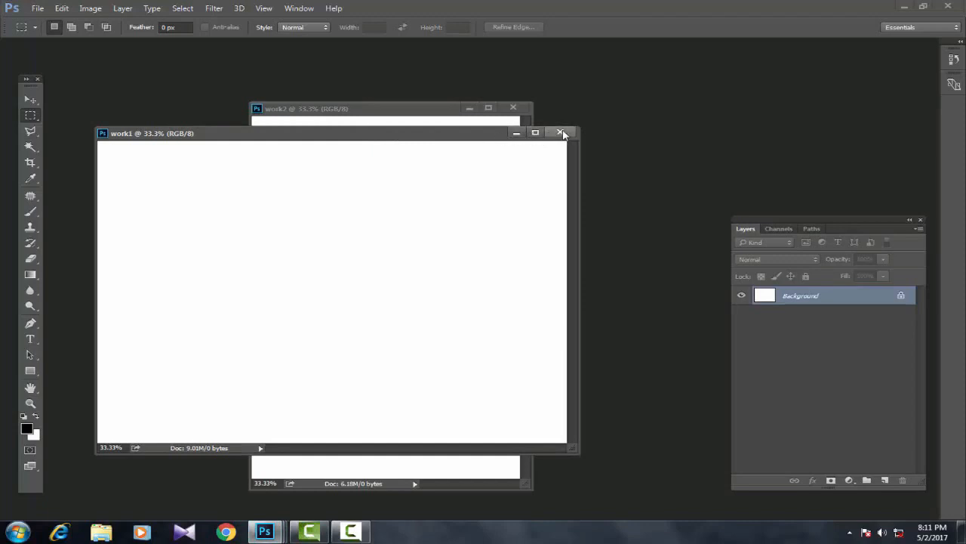
mouse_move(401, 140)
mouse_down()
mouse_move(358, 103)
mouse_move(417, 142)
mouse_up()
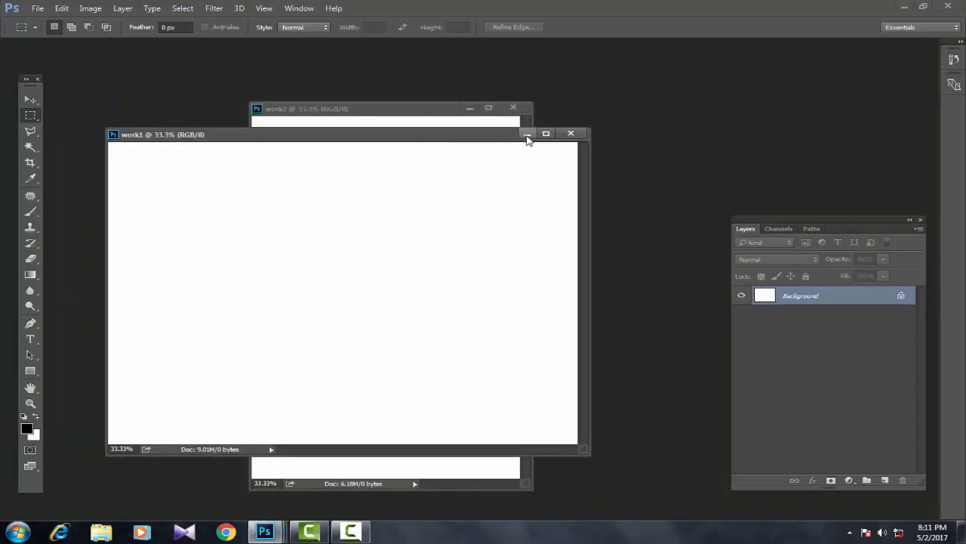
Maximize the work1 document window, restore it to floating size, and reposition it over work2
click(547, 135)
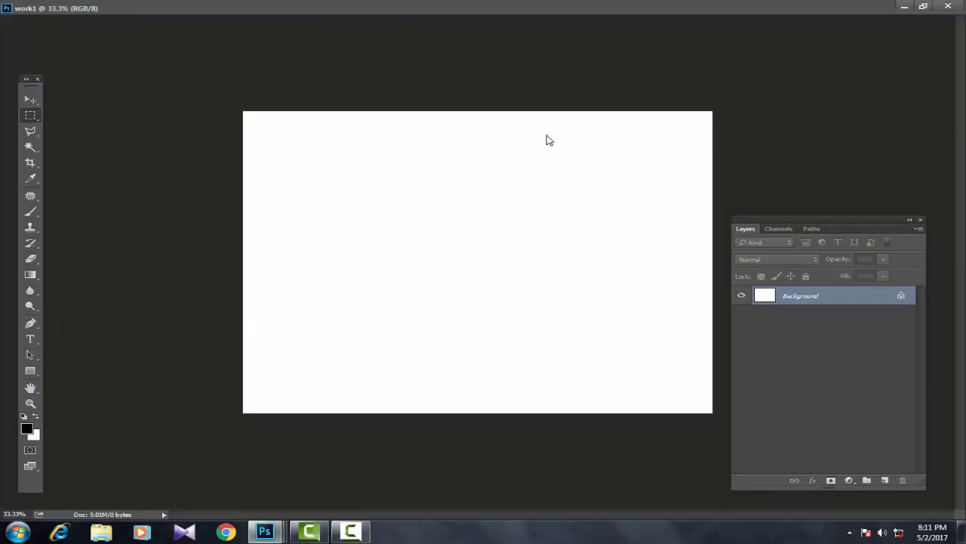
click(923, 6)
drag(421, 139, 375, 128)
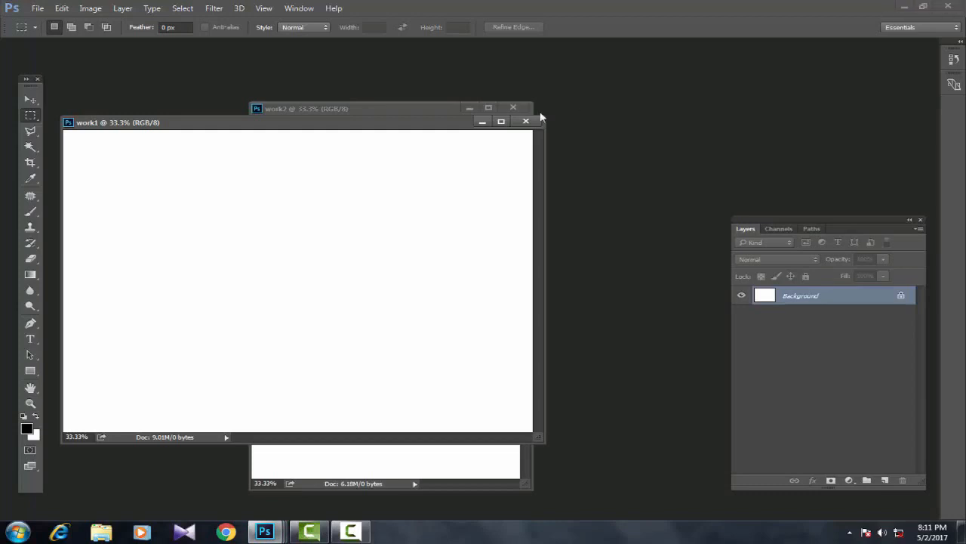
drag(411, 130, 424, 149)
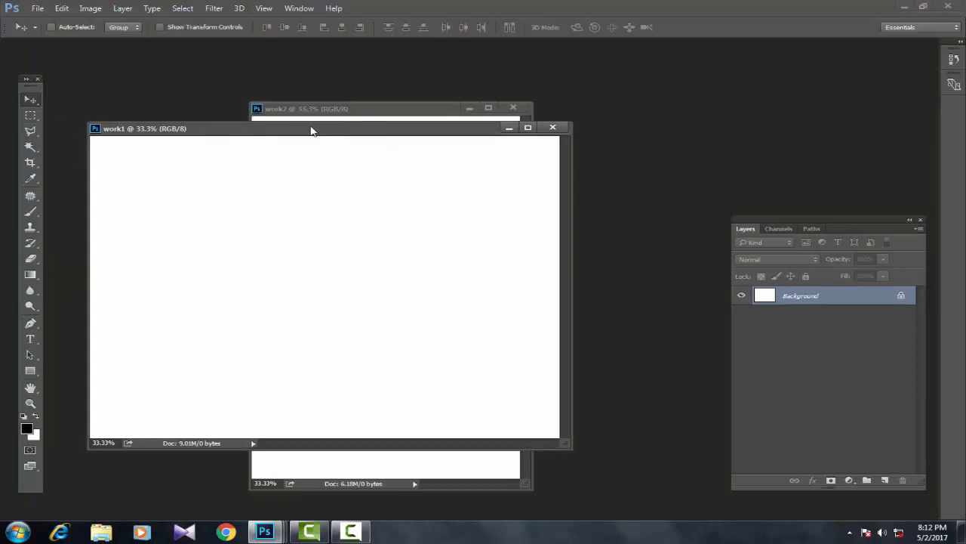
Shift the work1 window over work2 and open the photo Nazriya Nazim HD Wallpapers Free Download4 from the herions folder
mouse_move(304, 126)
mouse_down()
mouse_move(259, 111)
mouse_move(355, 161)
mouse_move(305, 136)
mouse_up()
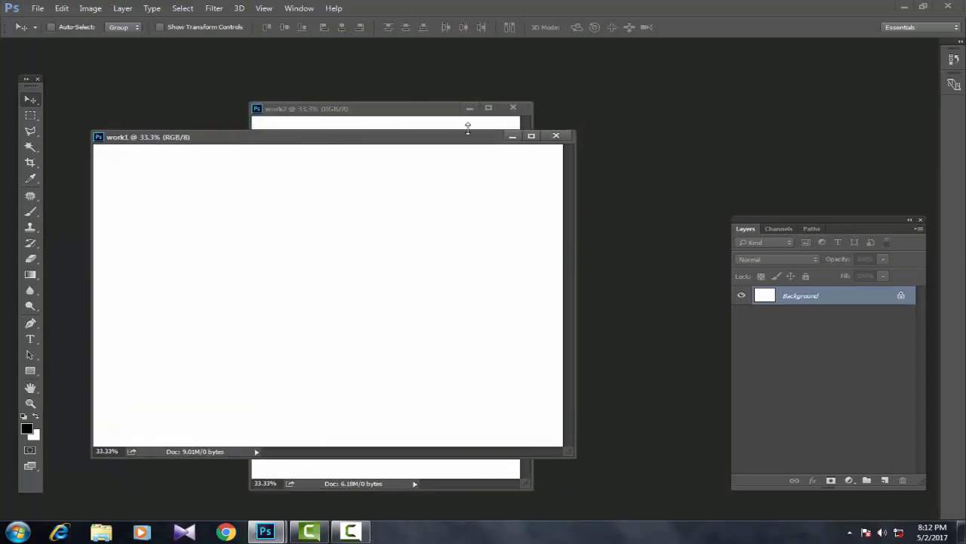
mouse_move(370, 144)
mouse_down()
mouse_move(418, 146)
mouse_move(371, 144)
mouse_up()
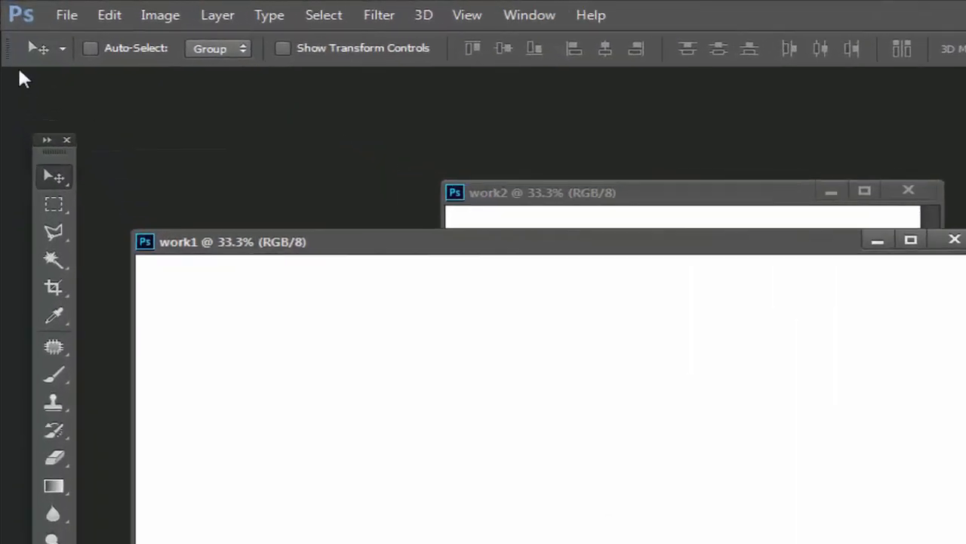
click(66, 15)
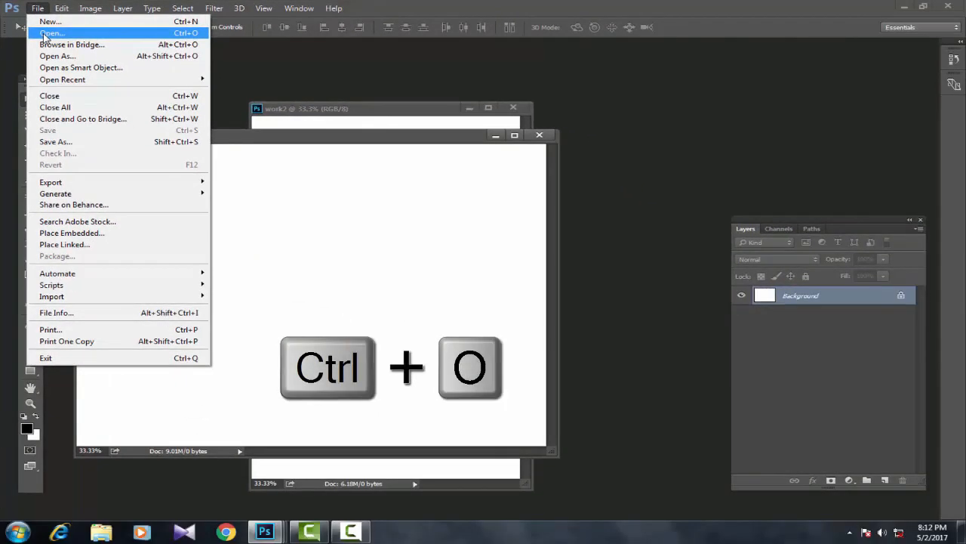
click(43, 32)
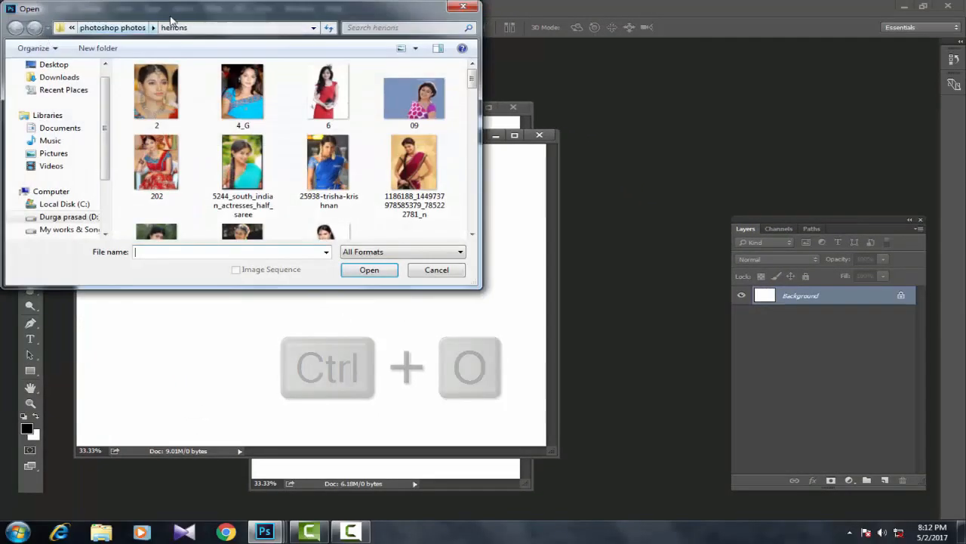
drag(213, 38, 285, 75)
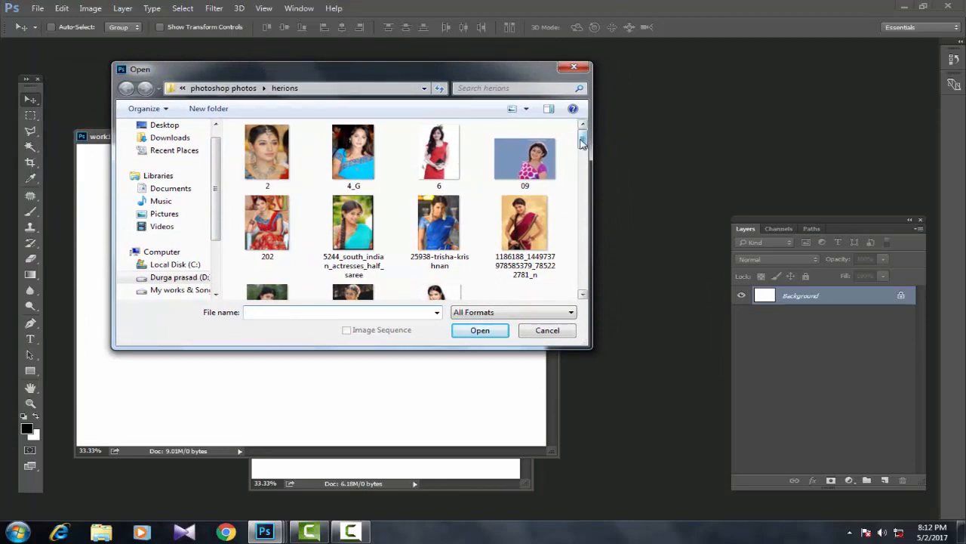
drag(585, 142, 592, 205)
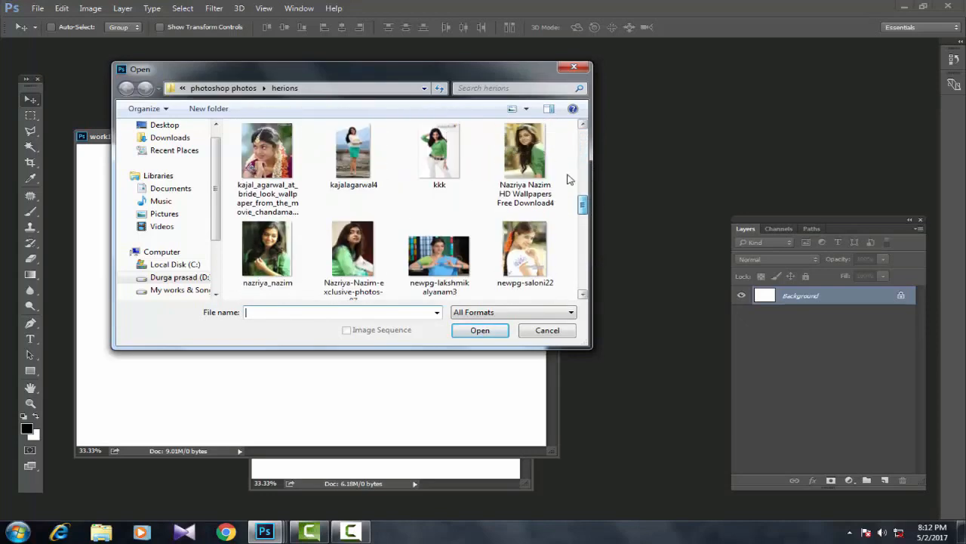
click(526, 173)
click(464, 332)
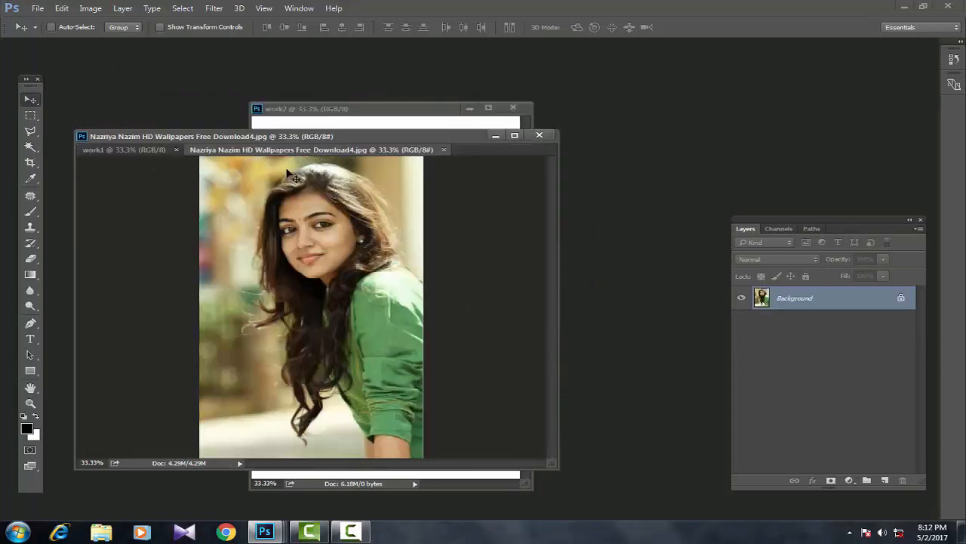
Undock the opened photo into its own floating window and position it over the work1 and work2 windows
drag(242, 151, 240, 209)
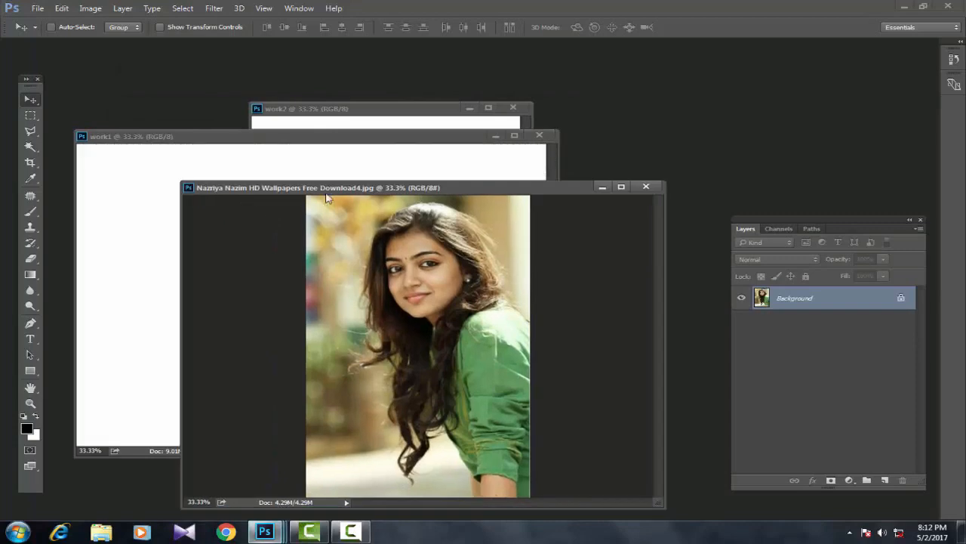
drag(364, 191, 285, 69)
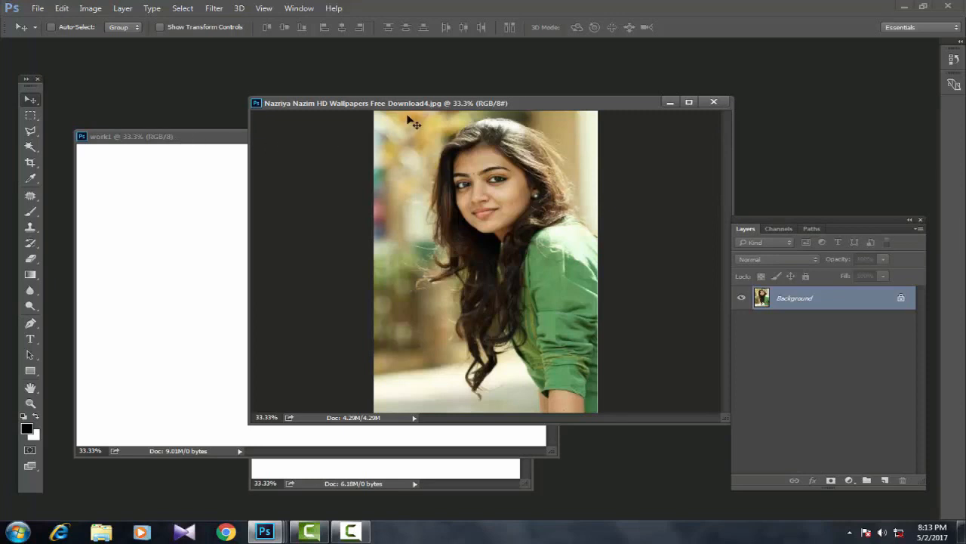
drag(435, 106, 397, 103)
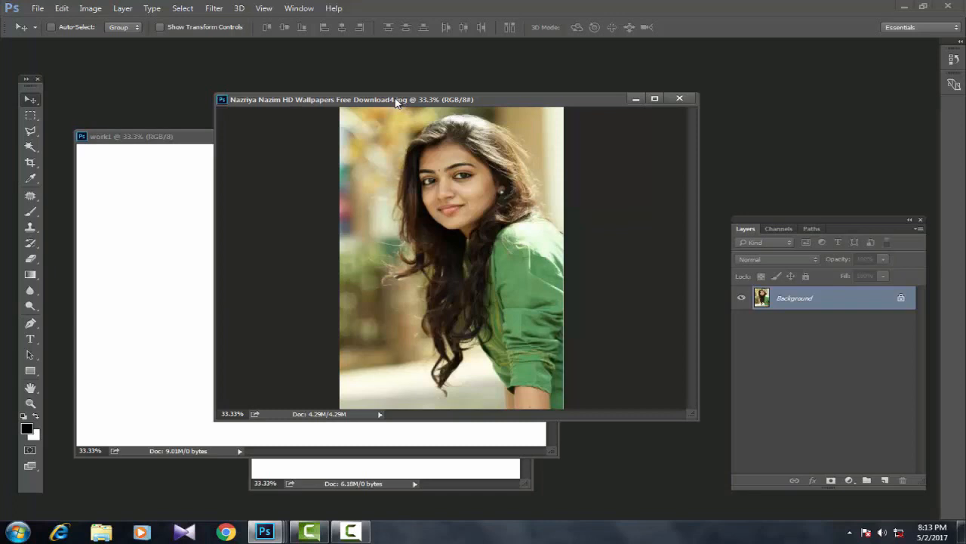
Bring the work1 window in front of the photo and close that document
click(131, 138)
click(458, 98)
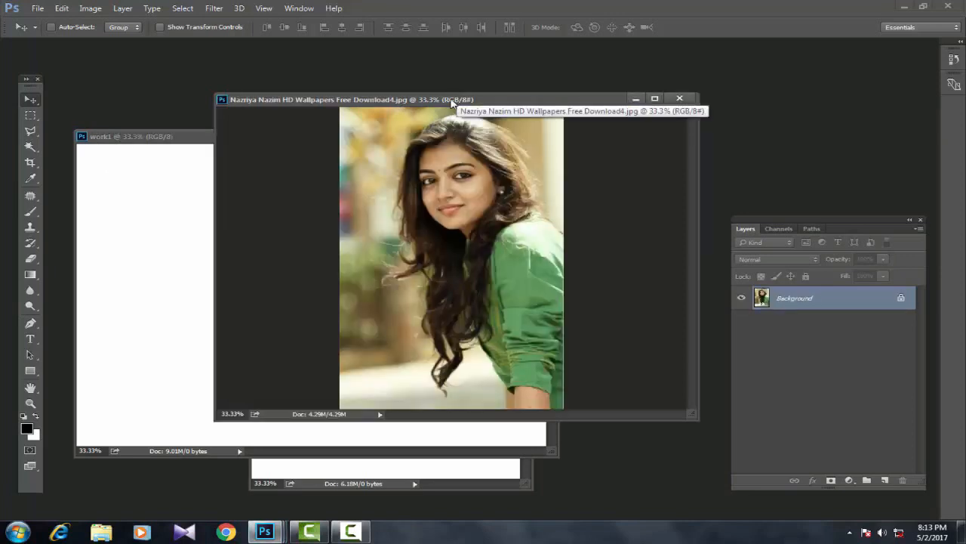
click(126, 140)
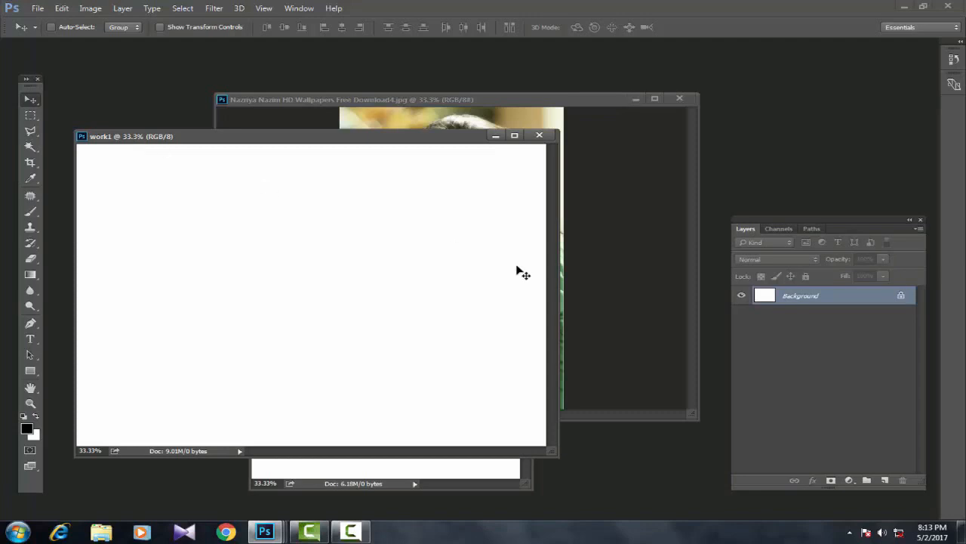
click(548, 138)
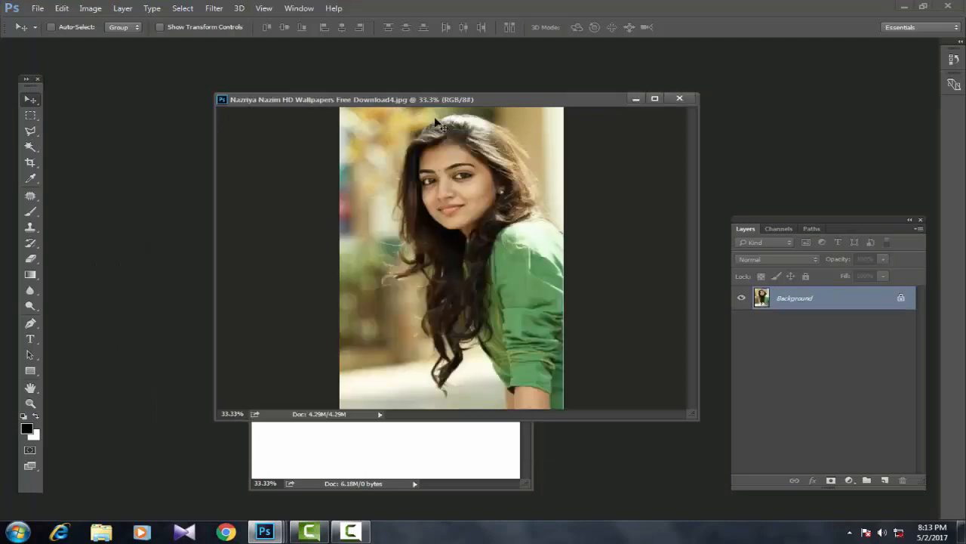
Create a new document named work1 from the Photo size Landscape, 5 x 7, with the width changed to 4 inches
click(38, 9)
click(48, 22)
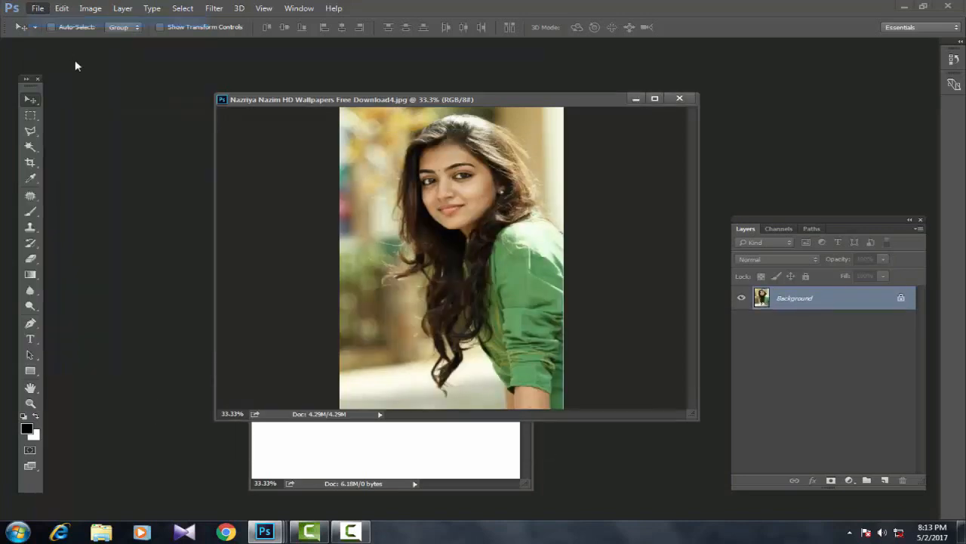
text(wor)
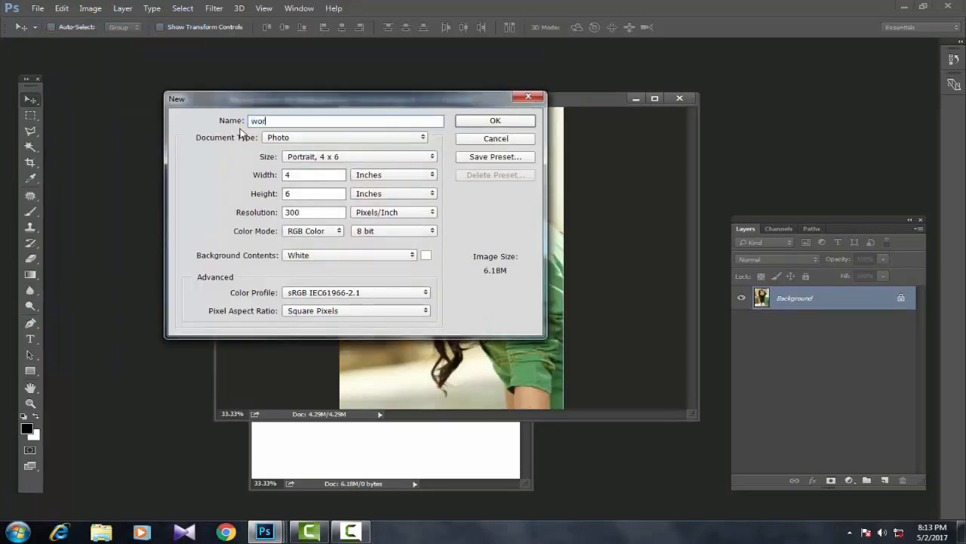
text(k1)
click(355, 156)
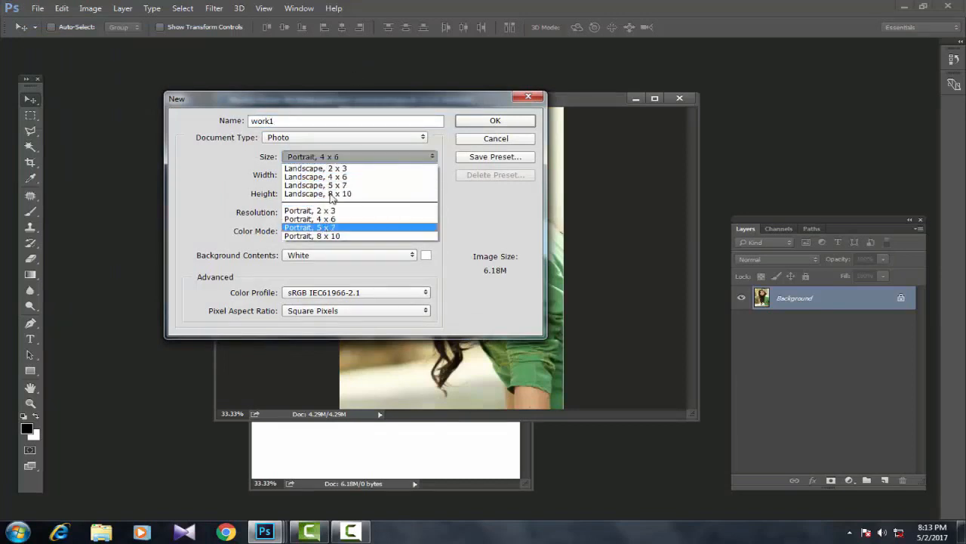
click(336, 185)
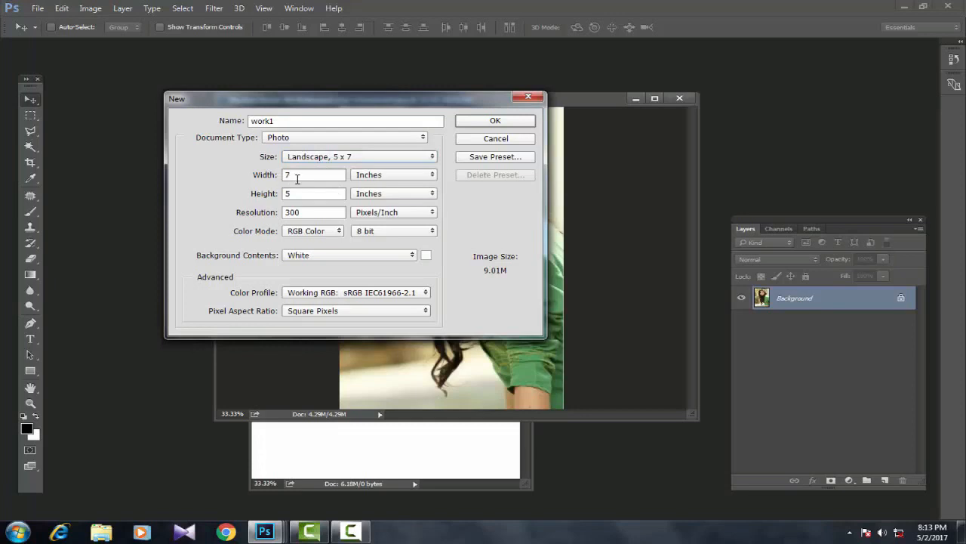
click(270, 173)
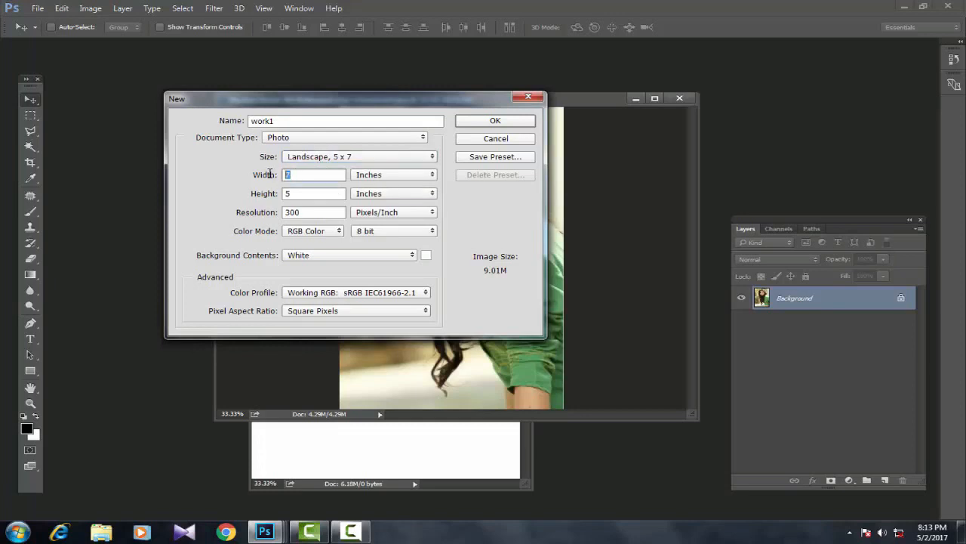
text(4)
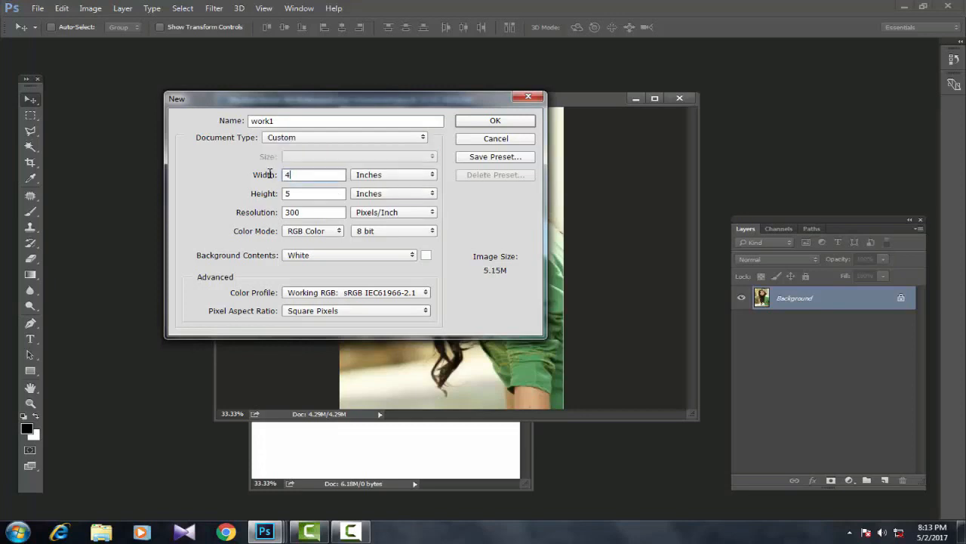
click(496, 123)
Undock the new work1 document into a floating window, move it over the photo, and close it
drag(524, 114, 517, 166)
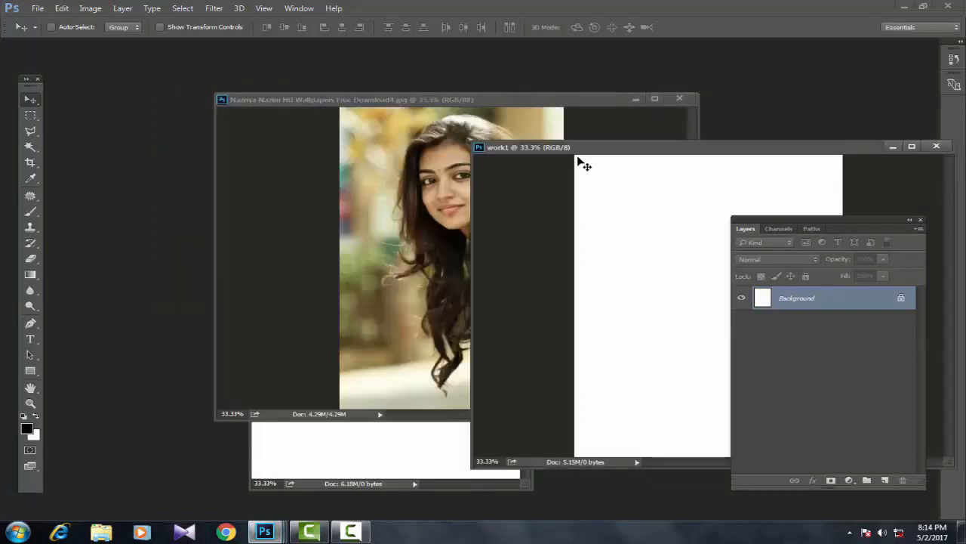
drag(878, 147, 616, 148)
click(675, 147)
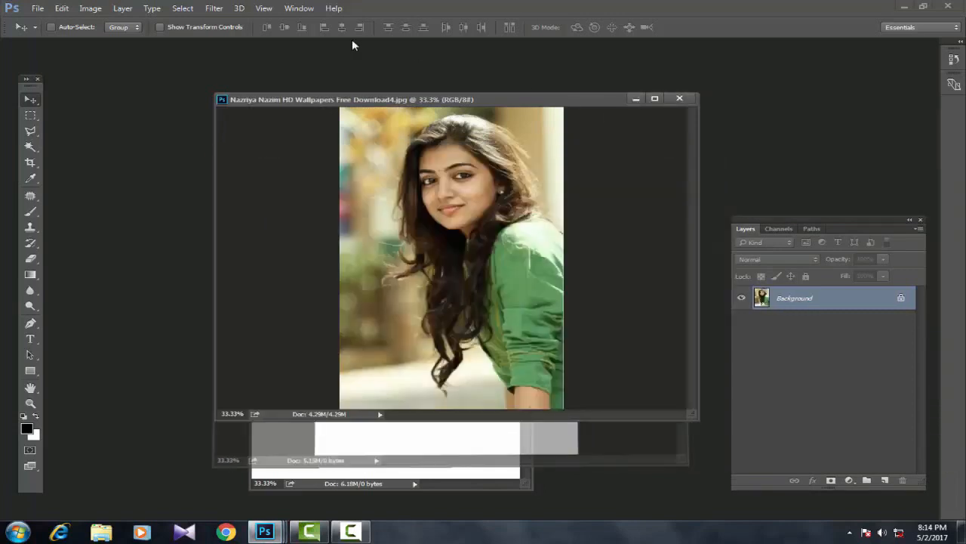
Create another Custom document with the default name, 4 x 5 inches at 300 pixels/inch
click(37, 8)
click(49, 21)
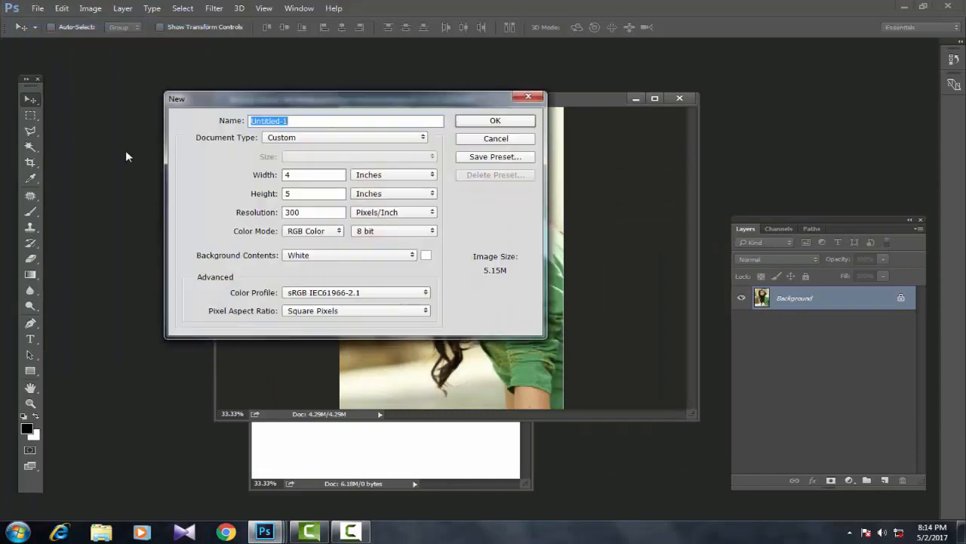
click(340, 141)
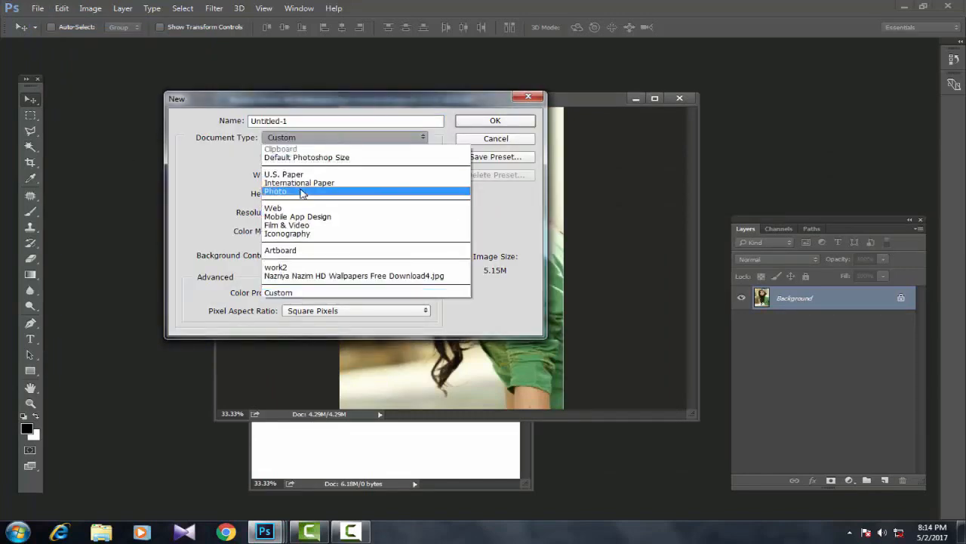
click(421, 137)
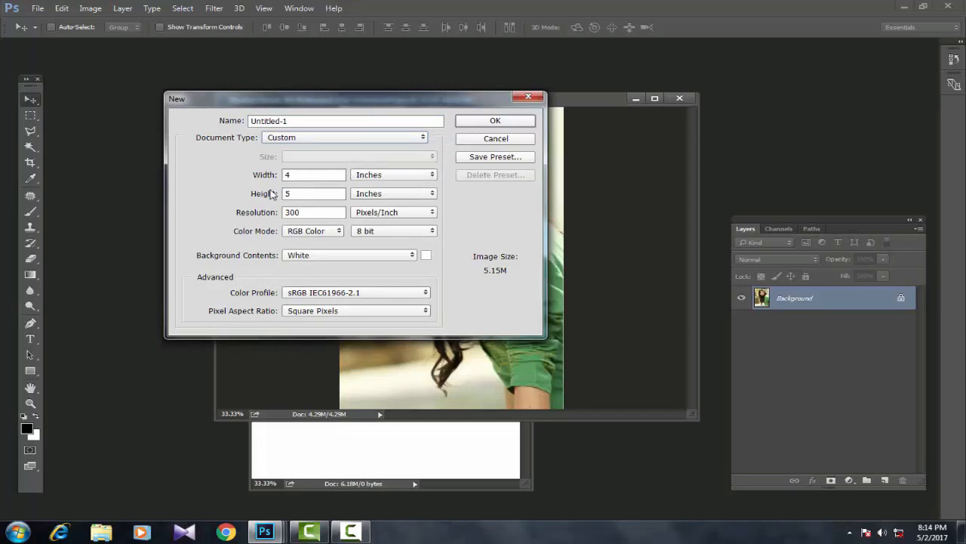
click(494, 122)
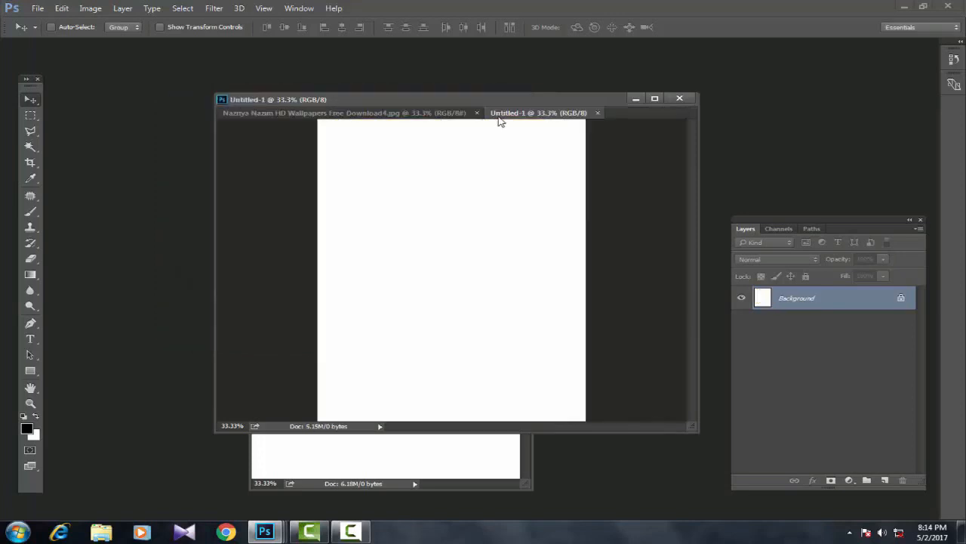
Undock the Untitled-1 document into a floating window and position it partly over the photo window
drag(533, 115, 103, 158)
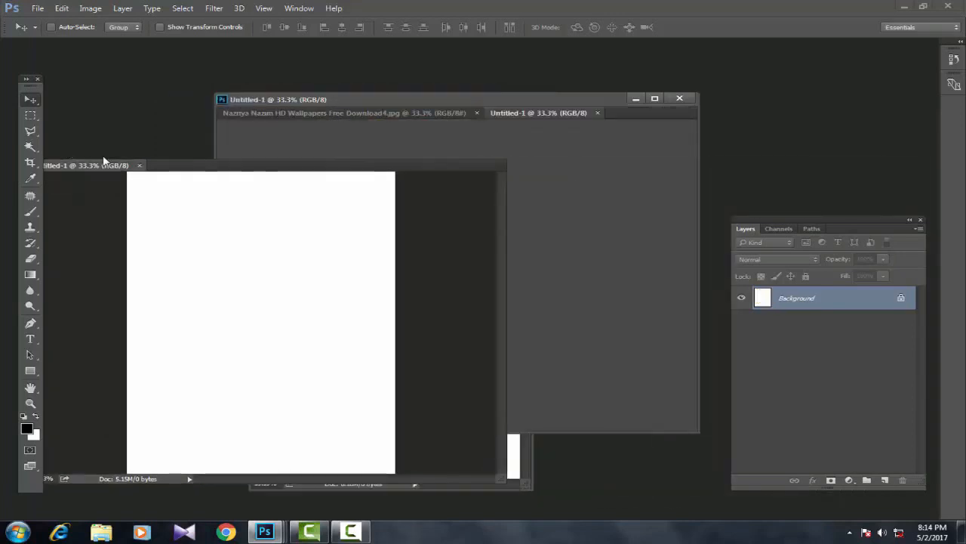
drag(217, 153, 249, 144)
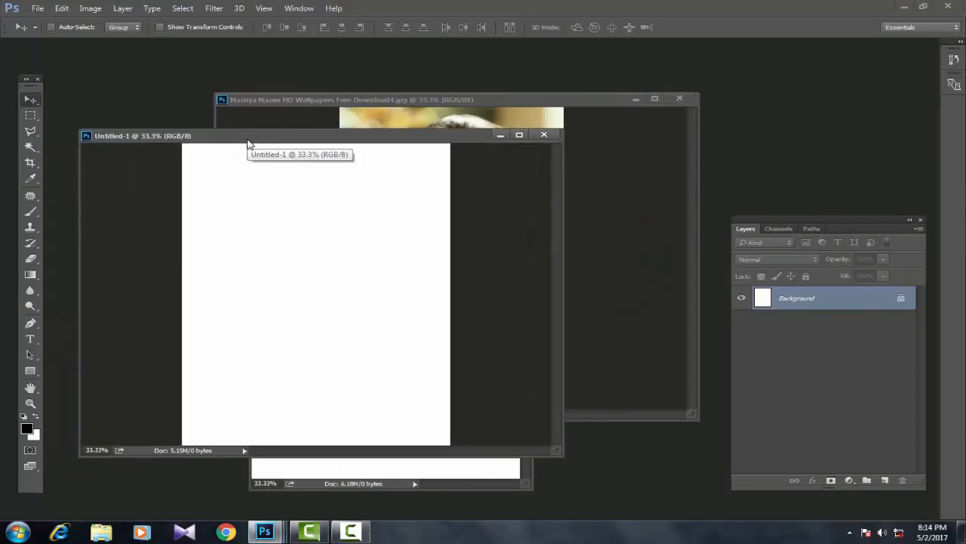
mouse_move(219, 145)
mouse_down()
mouse_move(238, 131)
mouse_move(232, 153)
mouse_move(234, 144)
mouse_up()
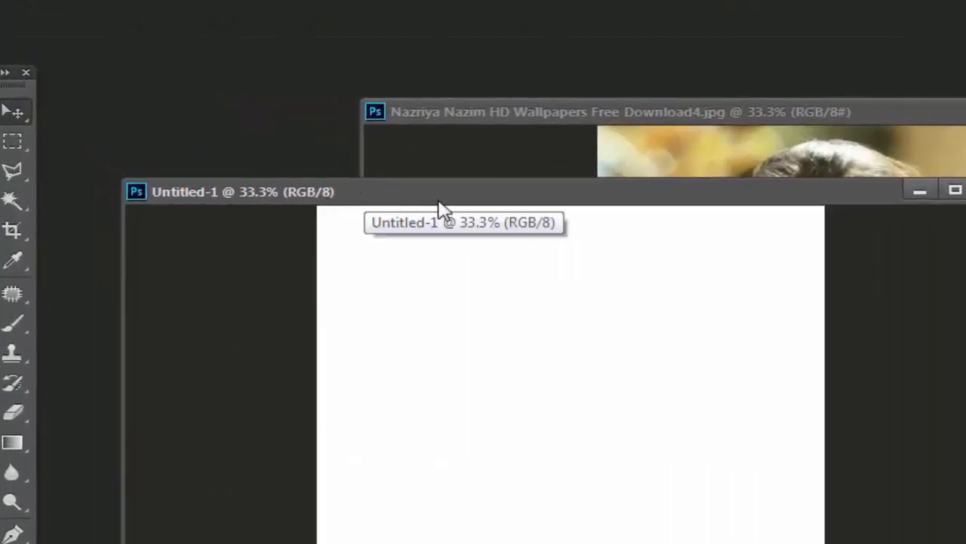
drag(408, 194, 348, 199)
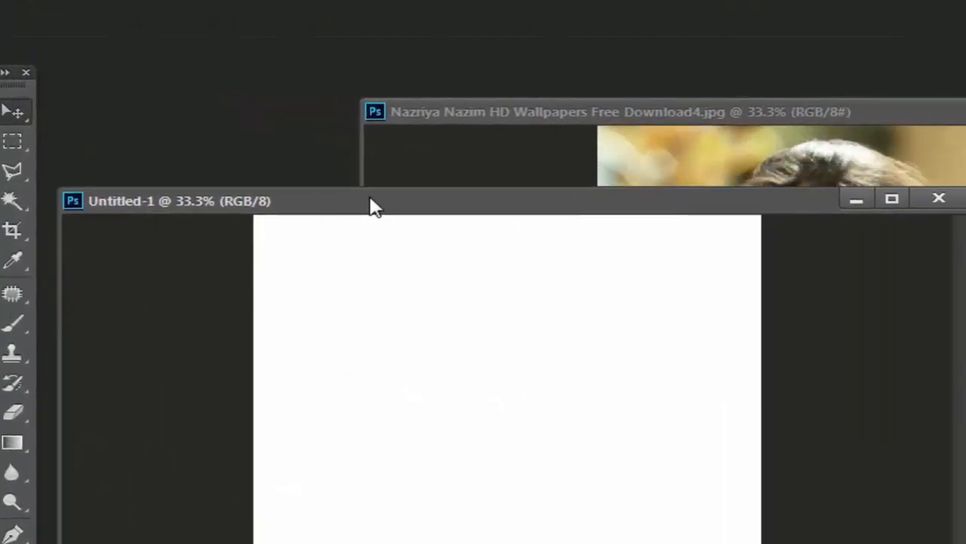
Resize the Untitled-1 image to 6 inches wide and 5 inches high, with the width and height unlinked
right_click(373, 207)
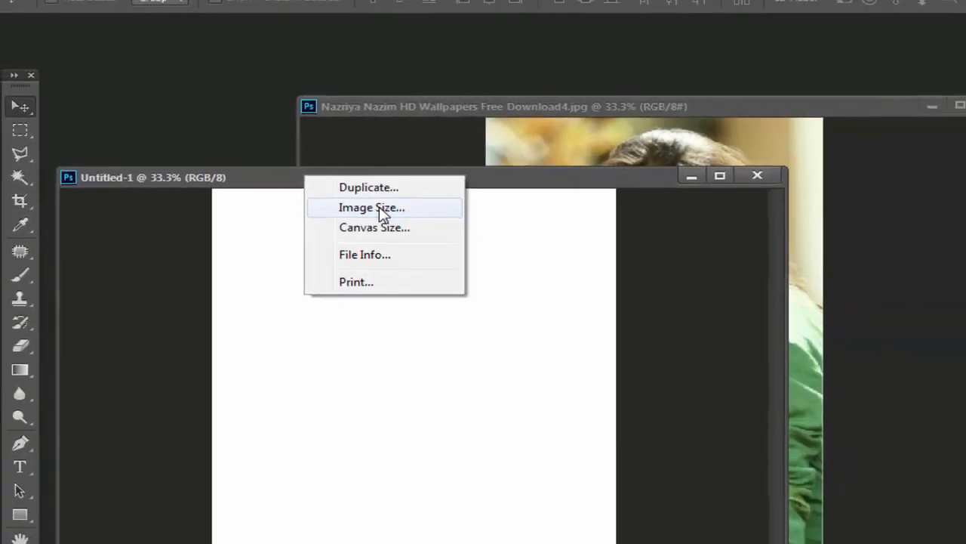
click(464, 238)
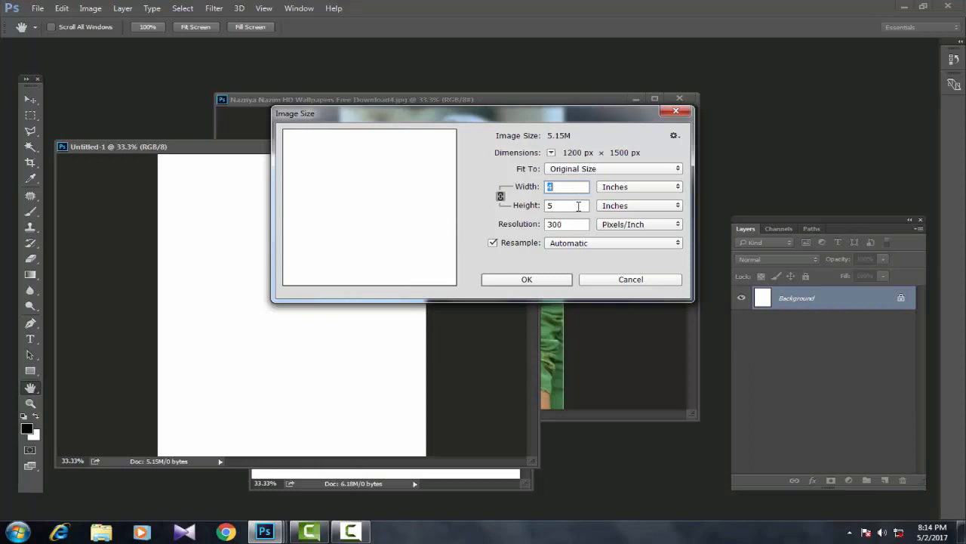
drag(545, 125, 452, 148)
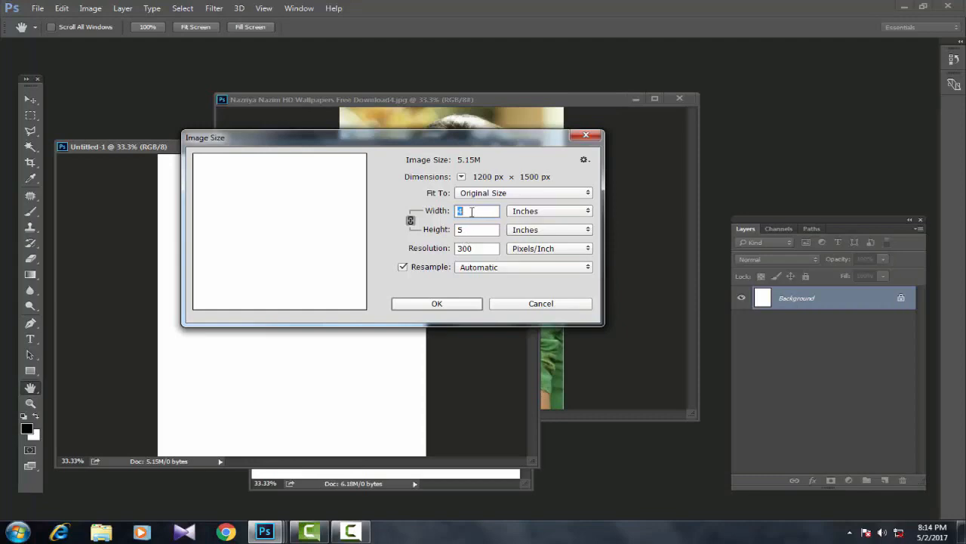
double_click(459, 211)
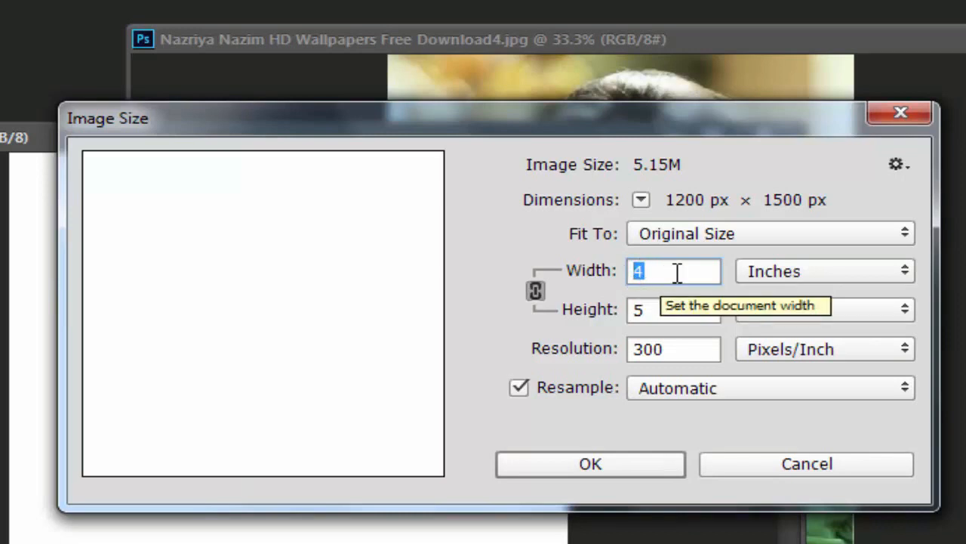
text(6)
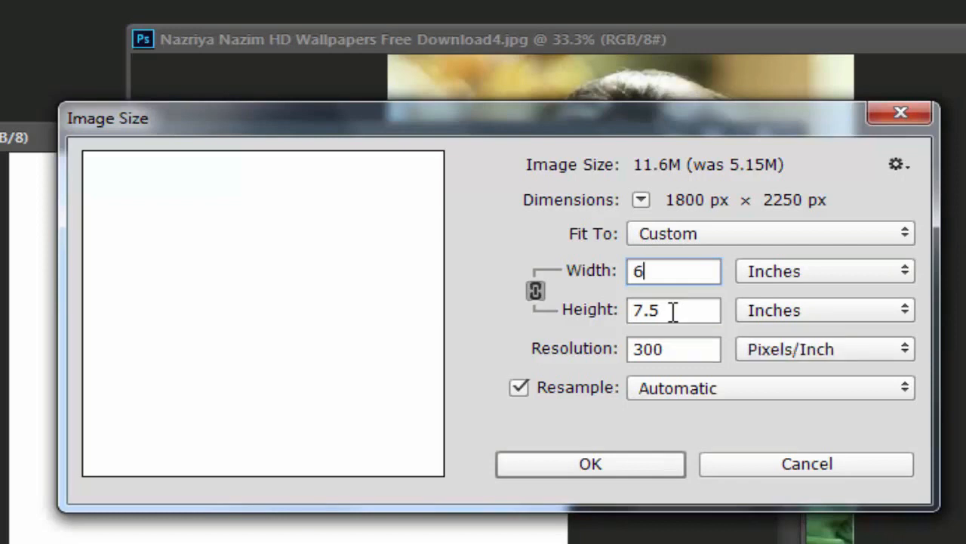
click(536, 289)
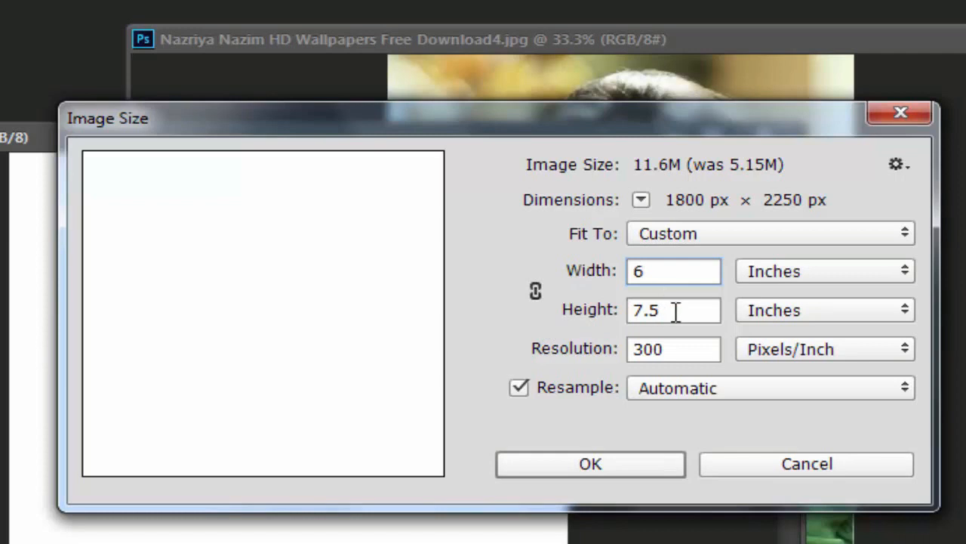
drag(671, 310, 604, 308)
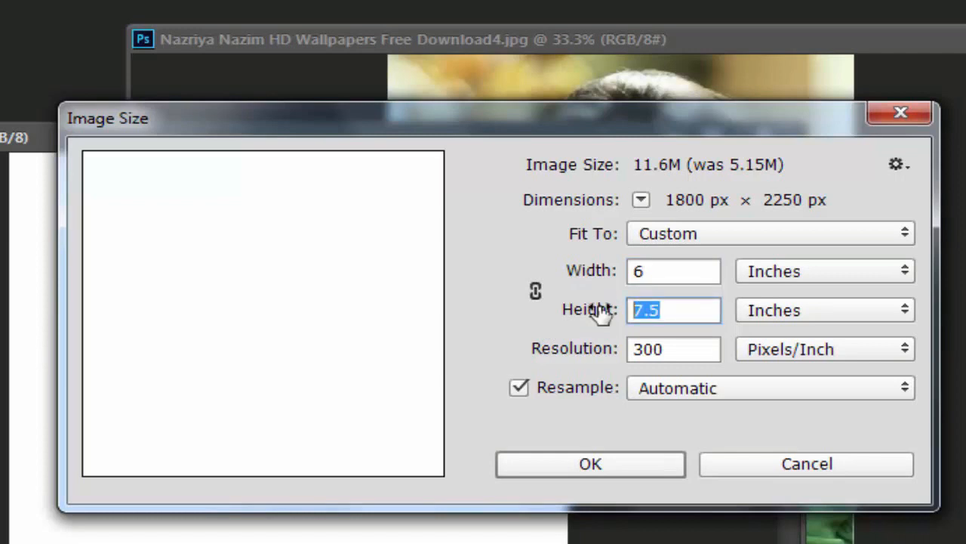
text(5)
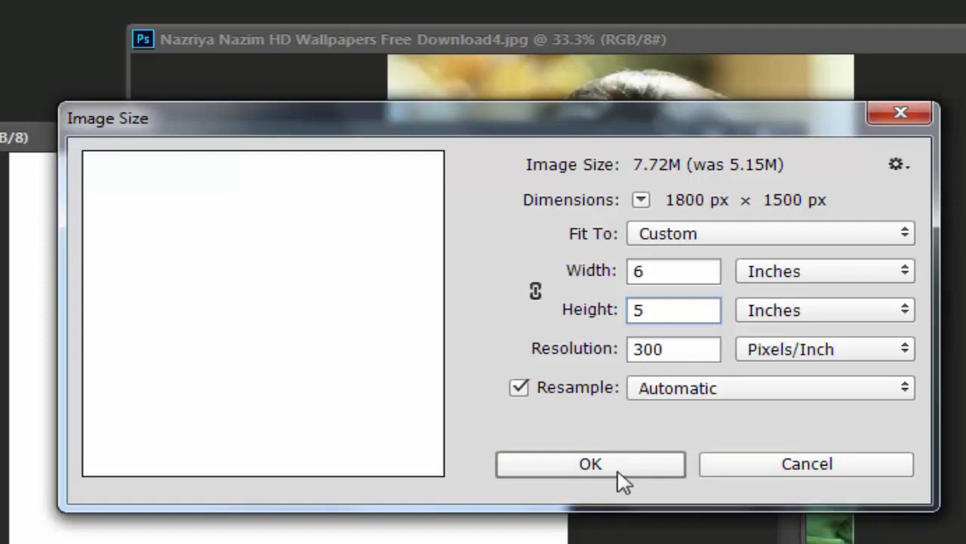
drag(608, 107, 897, 3)
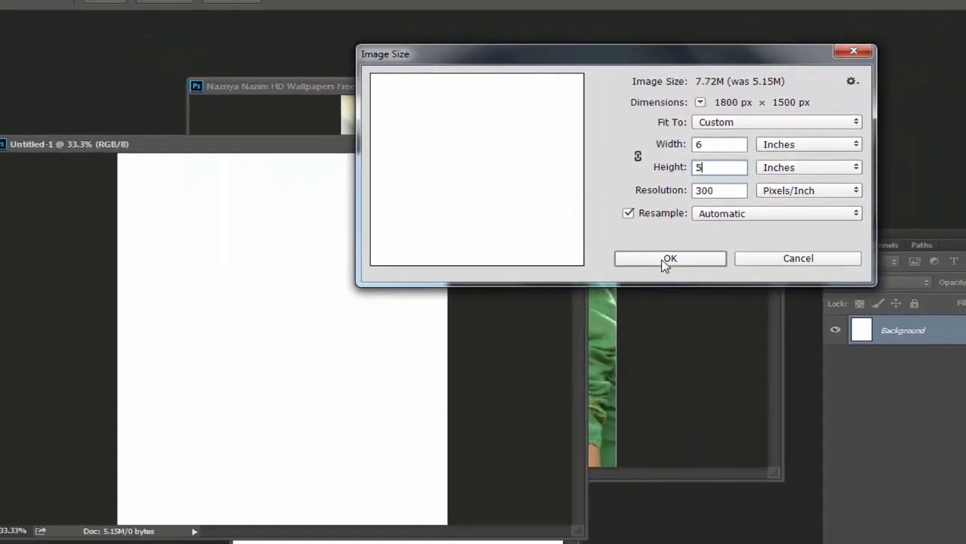
click(764, 286)
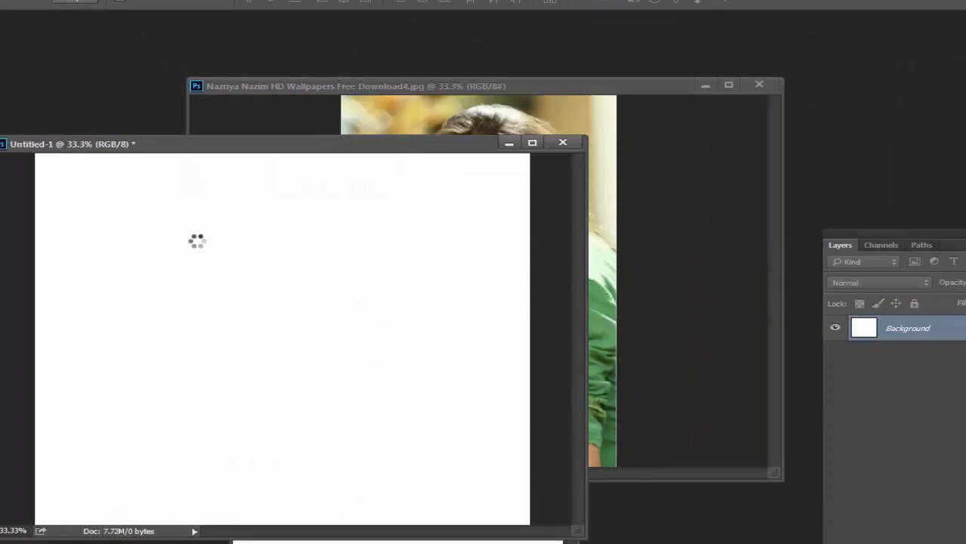
In Untitled-1's image size settings, relink width and height, turn off resampling, and set the width to 2 inches
right_click(338, 147)
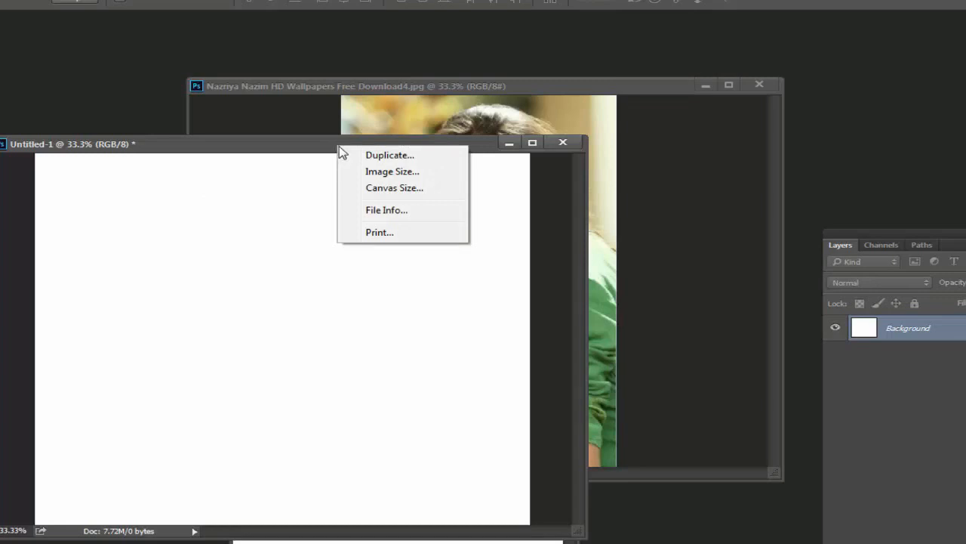
click(368, 173)
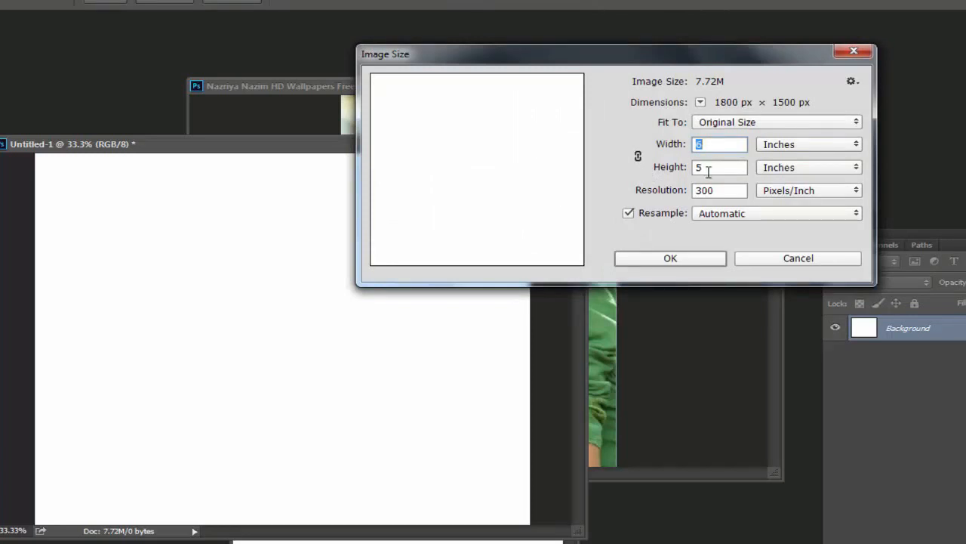
click(638, 156)
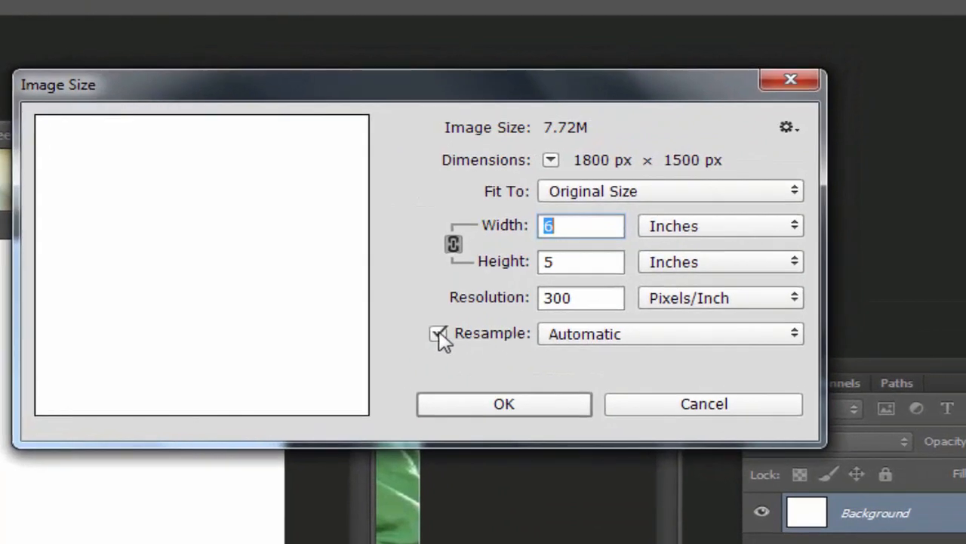
click(439, 335)
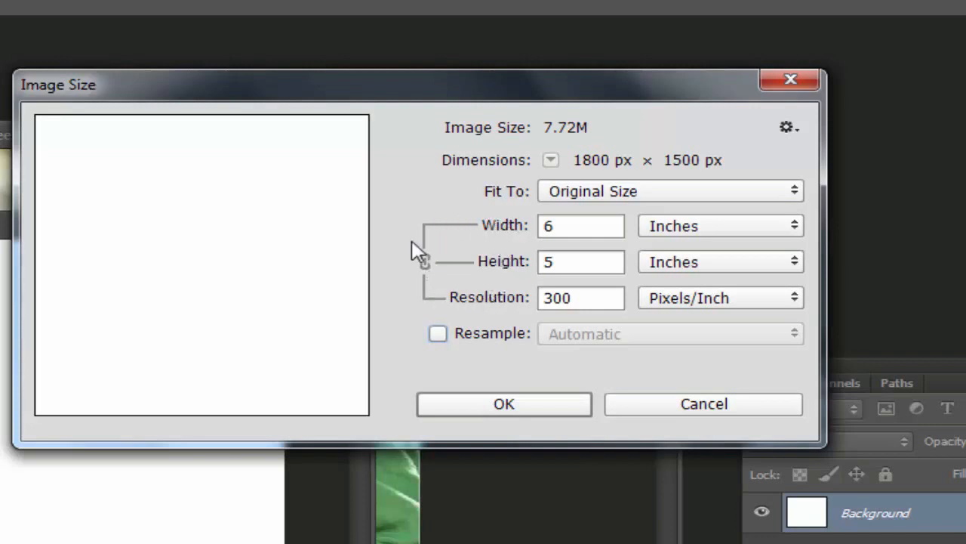
double_click(575, 227)
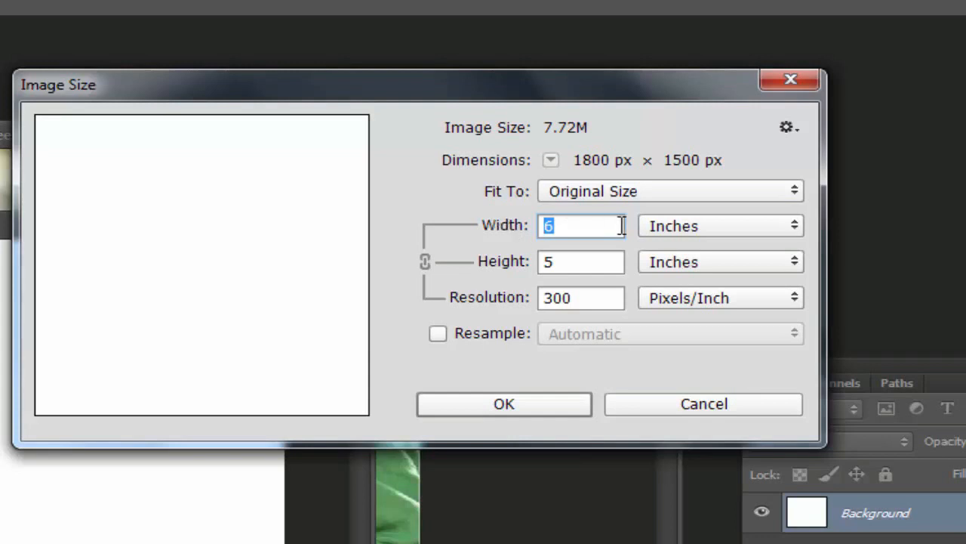
text(2)
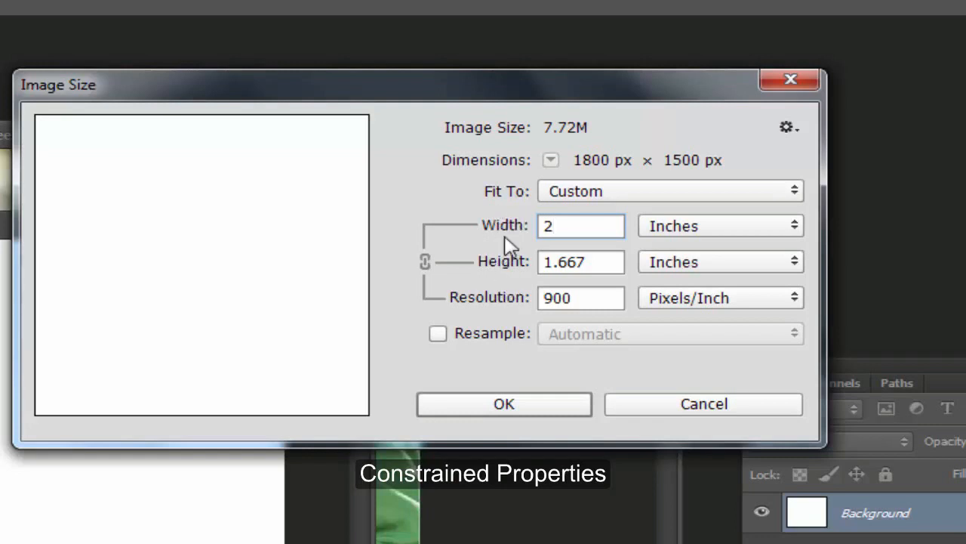
Turn resampling back on, set Untitled-1's resolution to 200 pixels/inch, and apply the new image size
click(438, 333)
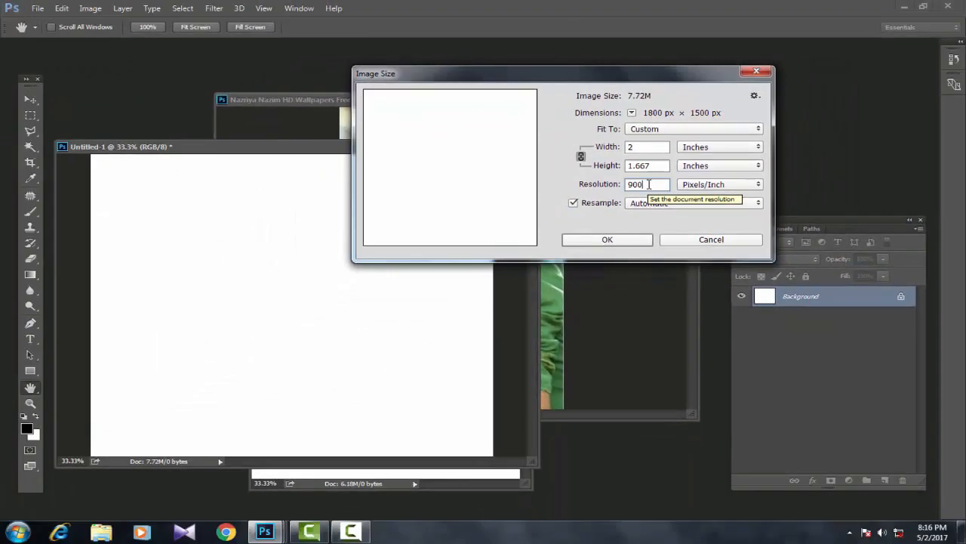
click(574, 241)
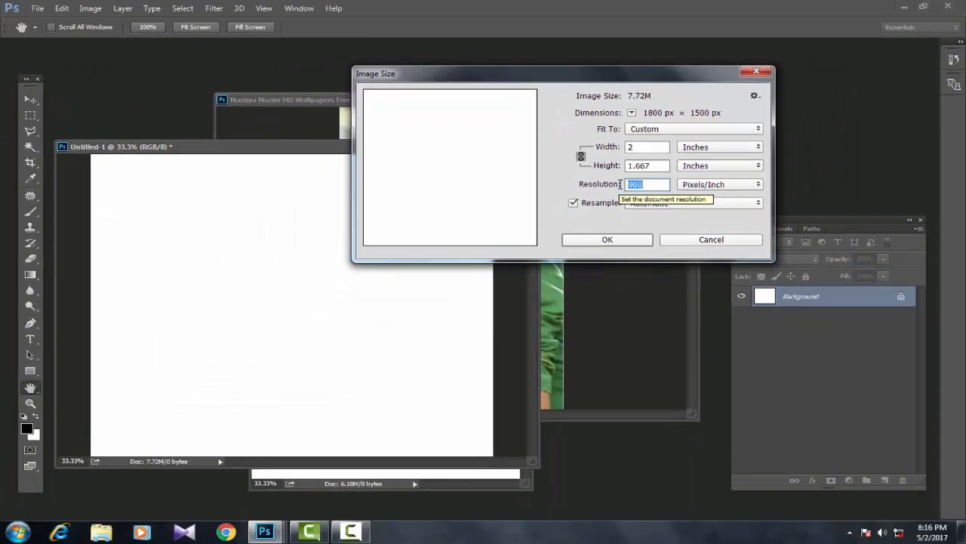
text(200)
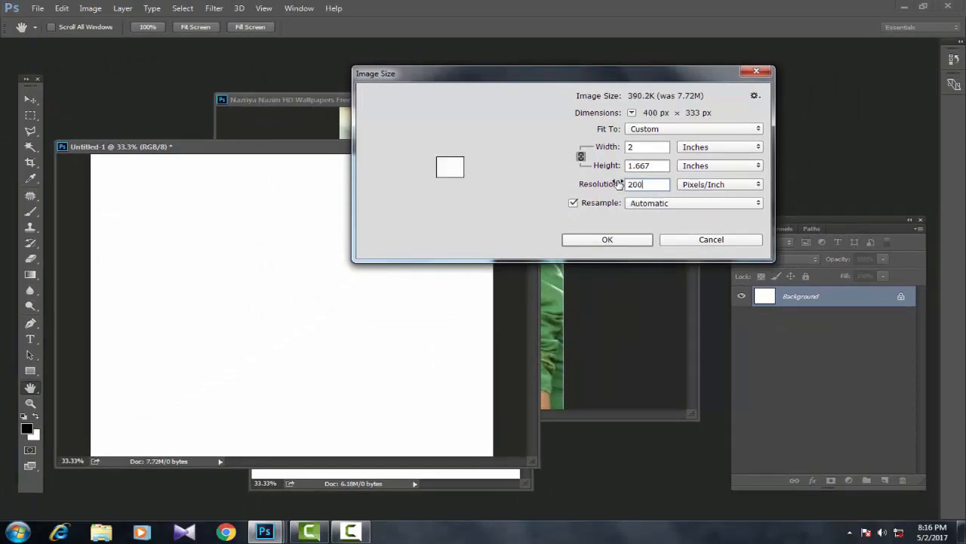
click(604, 240)
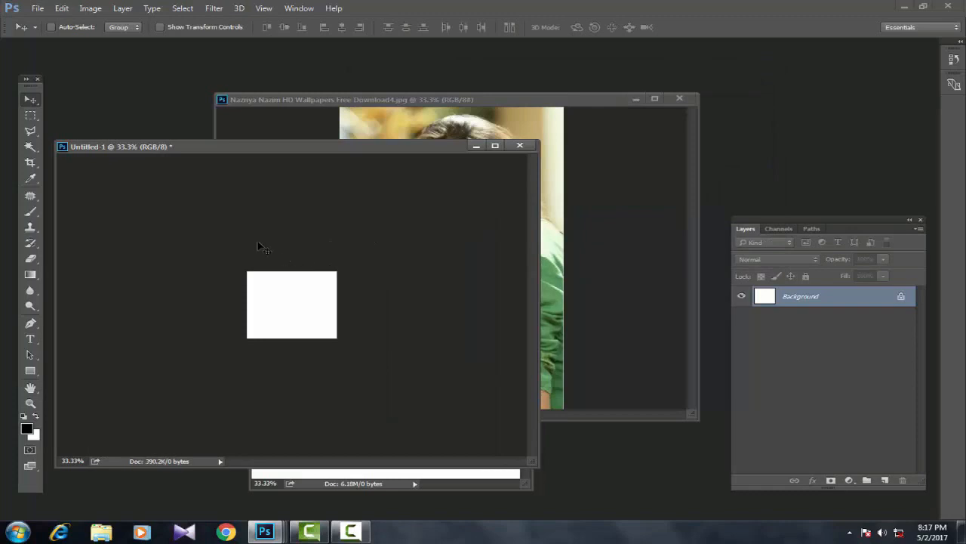
Resize the open portrait photo to 5 inches wide with its height unlinked, and switch to the Move tool
click(529, 104)
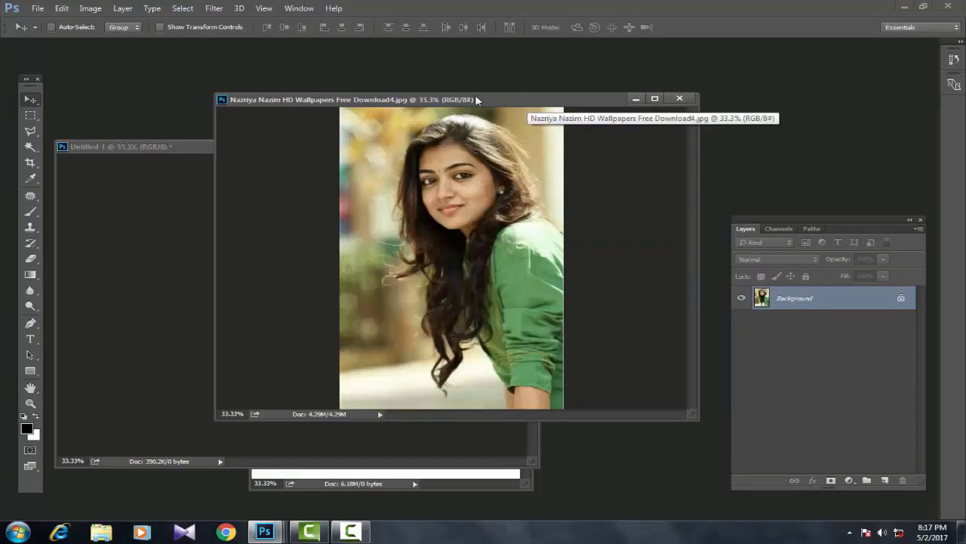
right_click(457, 100)
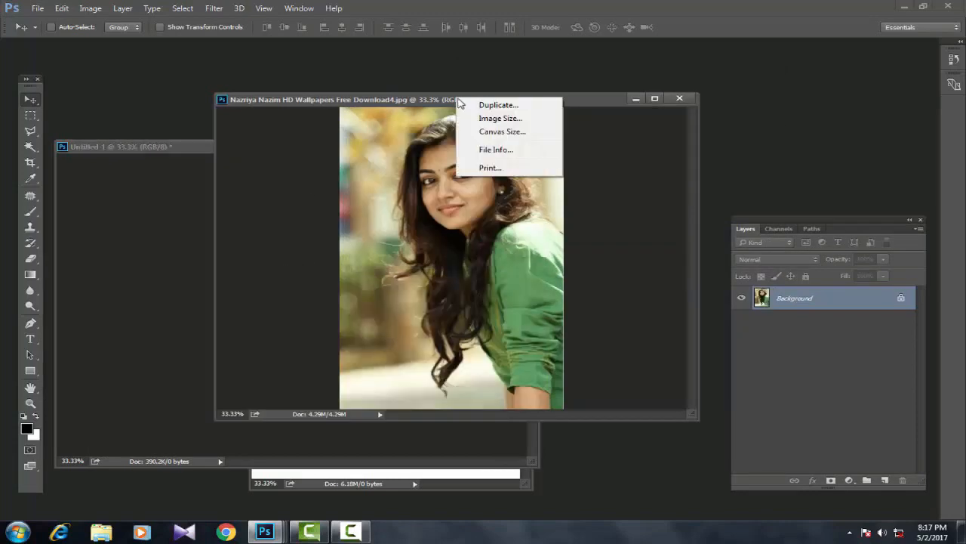
click(483, 123)
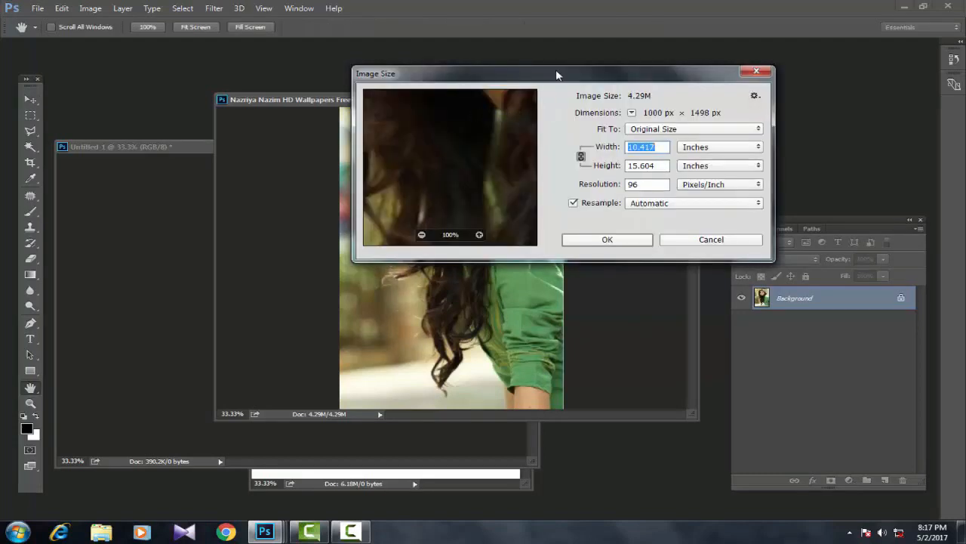
drag(559, 75, 467, 76)
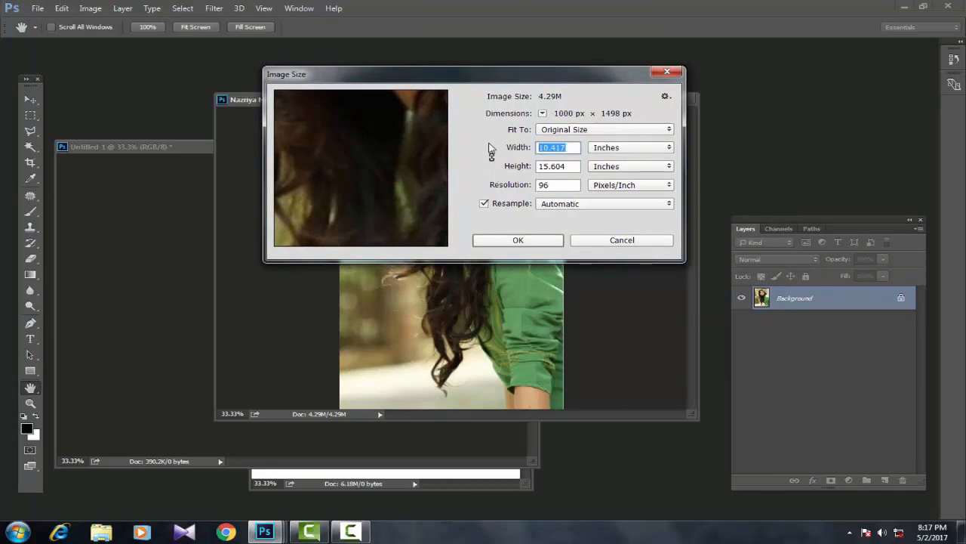
text(5)
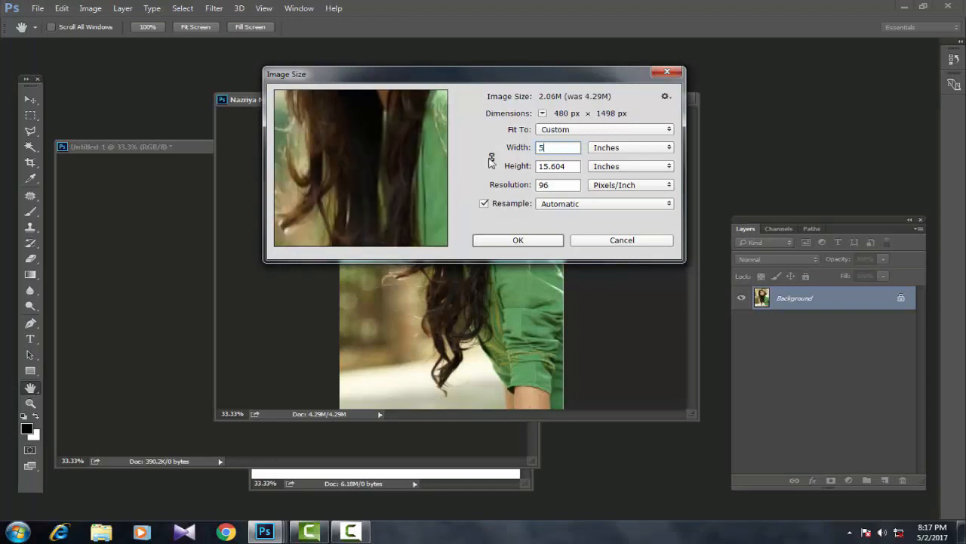
click(518, 241)
key(v)
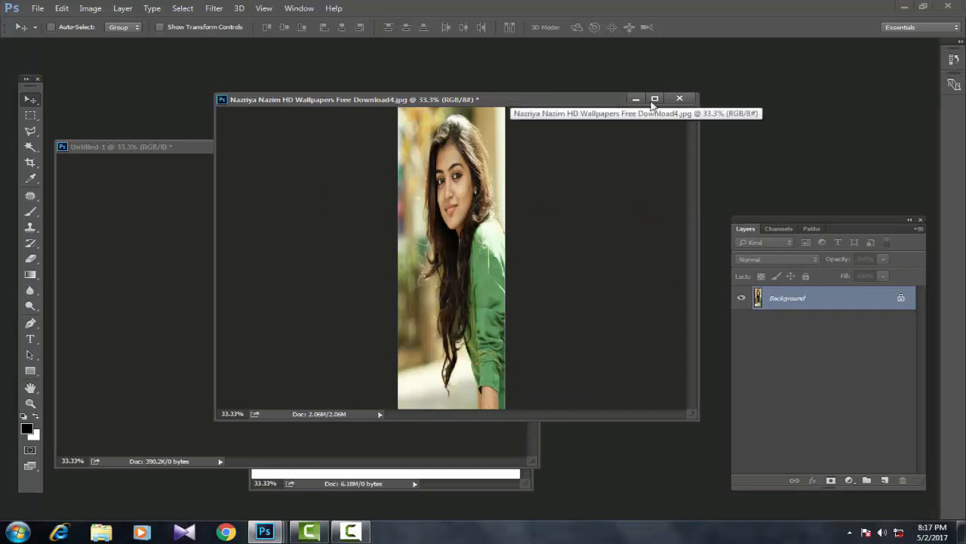
Close the resized portrait photo without saving and open Anjali0903_005 from the herions folder
key(ctrl+w)
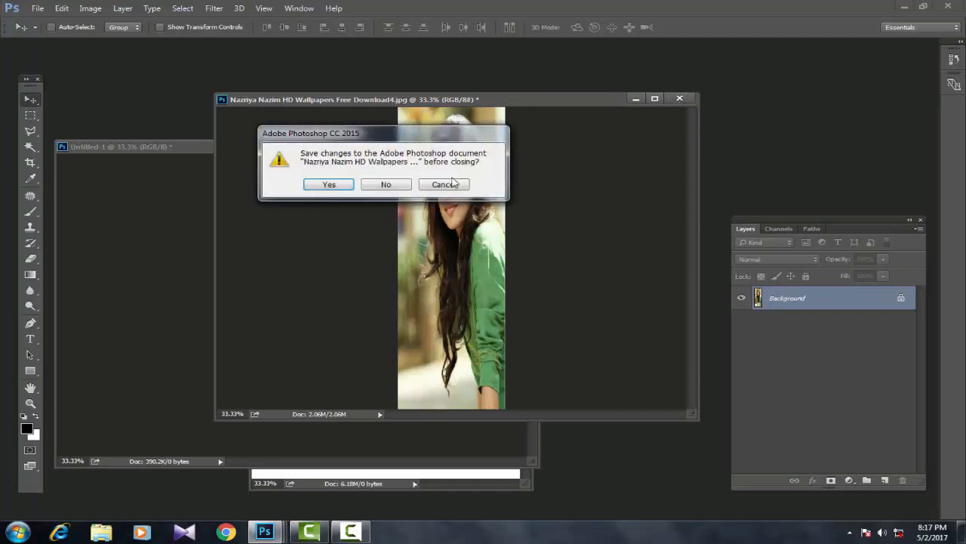
click(386, 183)
click(37, 8)
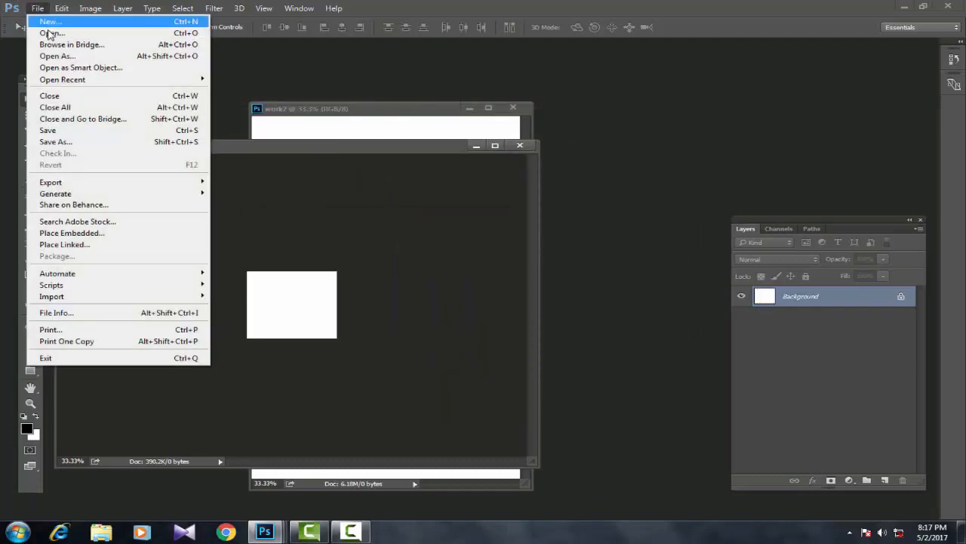
click(46, 30)
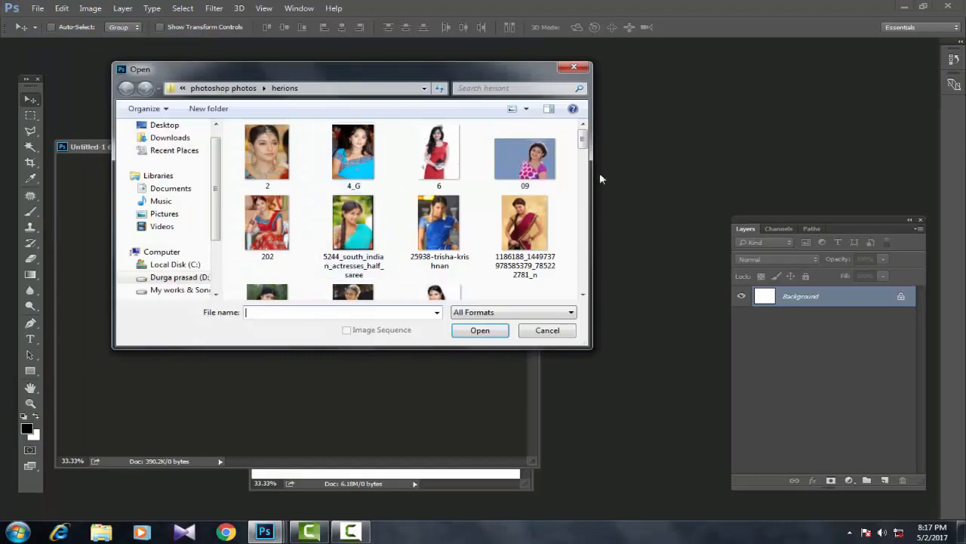
drag(583, 146, 584, 173)
click(387, 198)
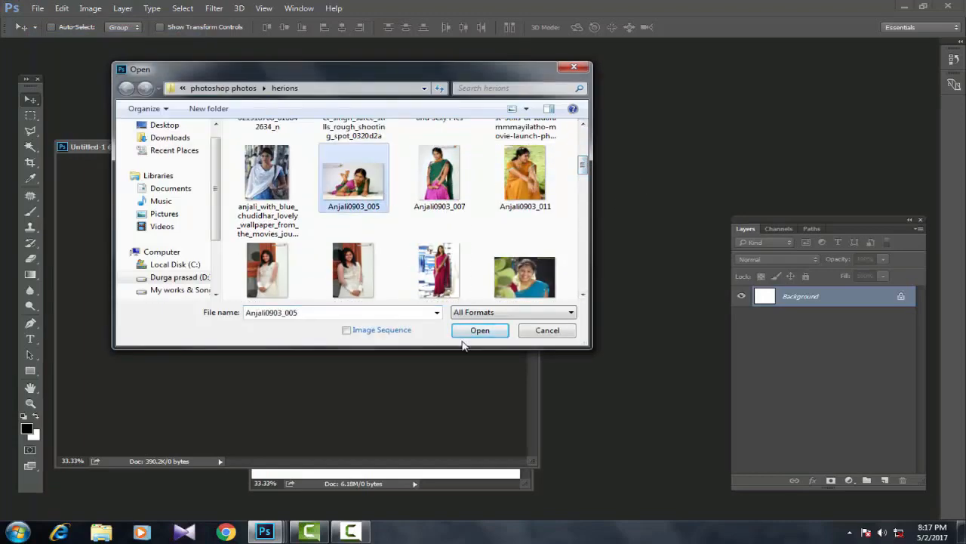
click(479, 330)
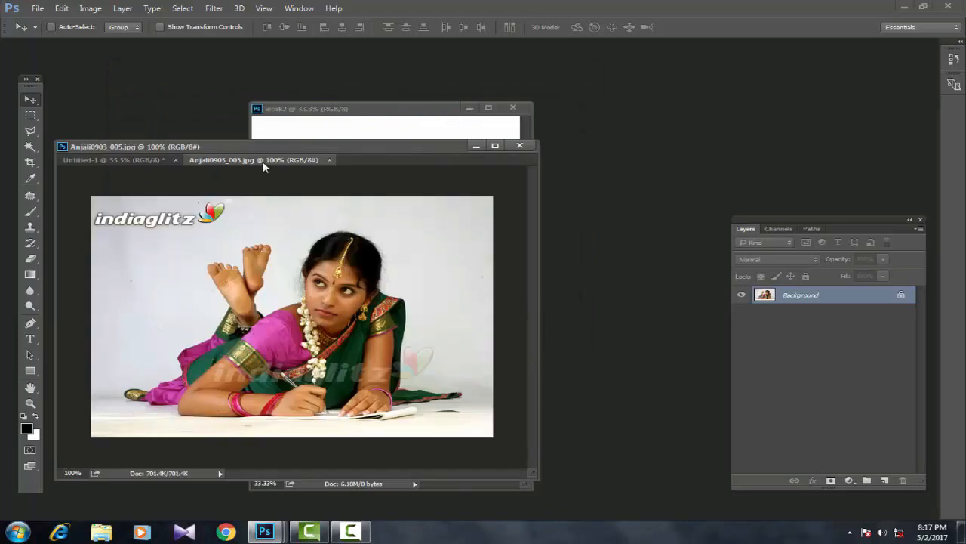
Undock the Anjali0903_005.jpg photo into a floating window, spread it and the work2 window apart, and make the photo active
drag(263, 168, 428, 138)
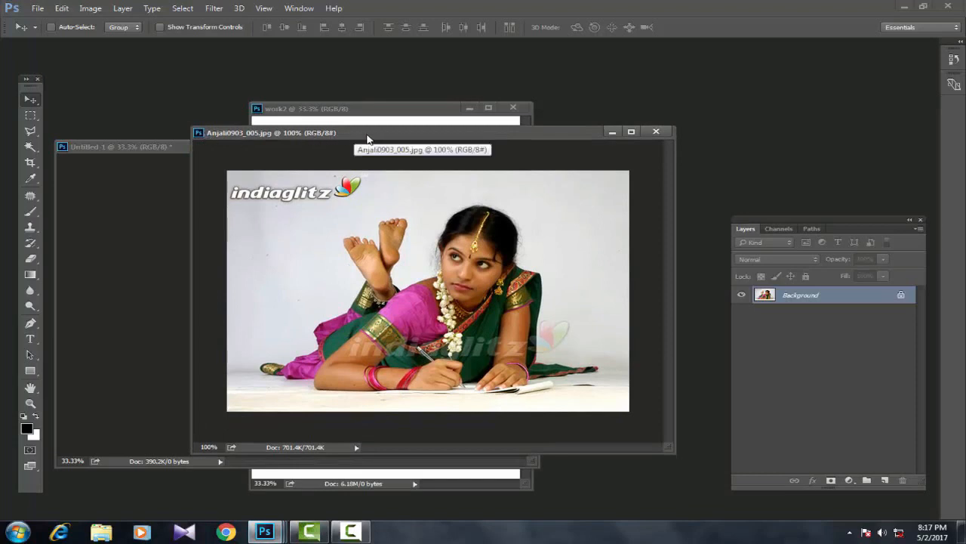
drag(386, 139, 476, 139)
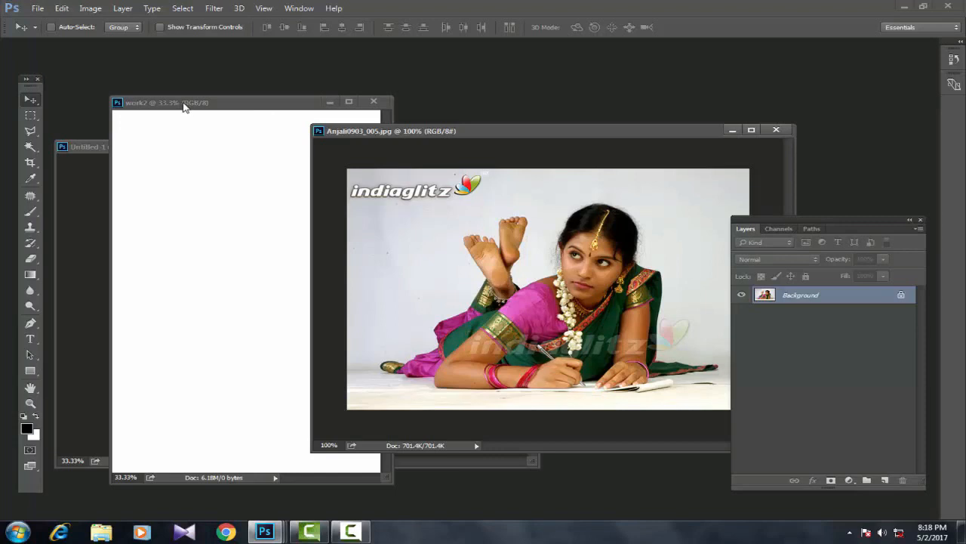
right_click(486, 130)
click(508, 156)
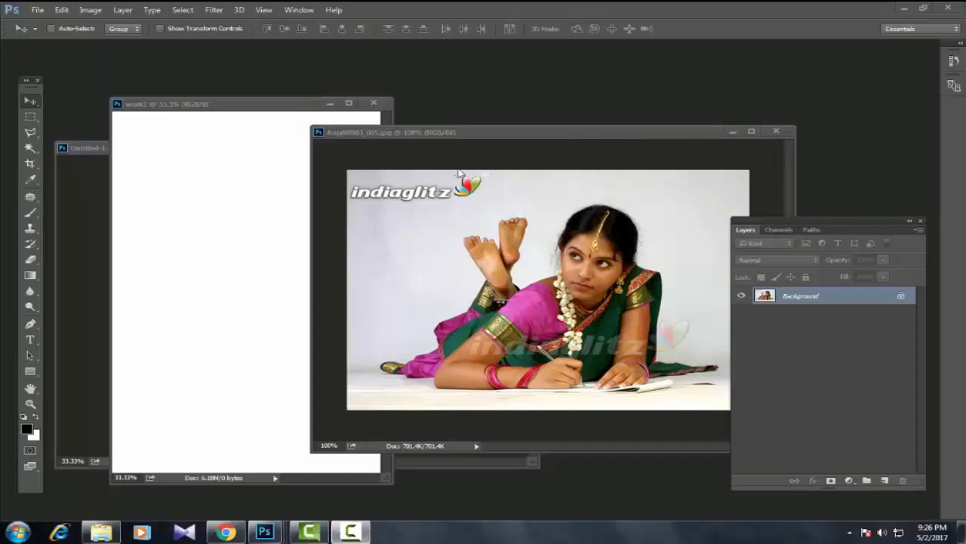
click(490, 141)
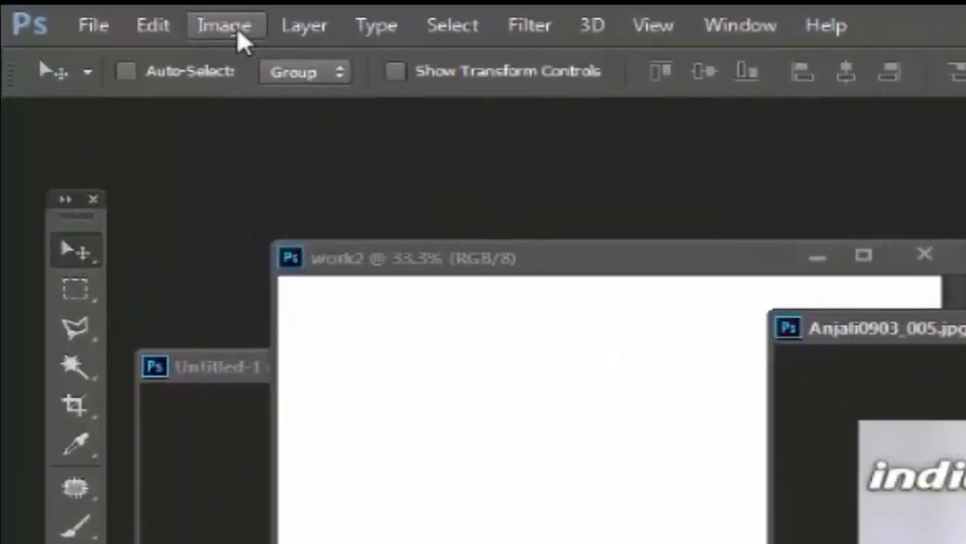
Convert the Anjali0903_005.jpg photo to CMYK Color mode, accepting the profile conversion
click(239, 34)
mouse_move(241, 60)
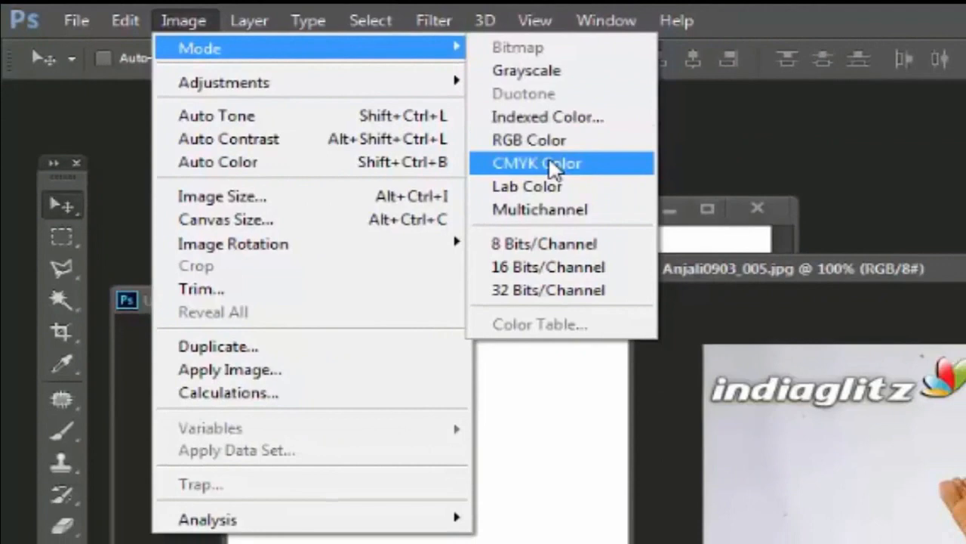
click(702, 200)
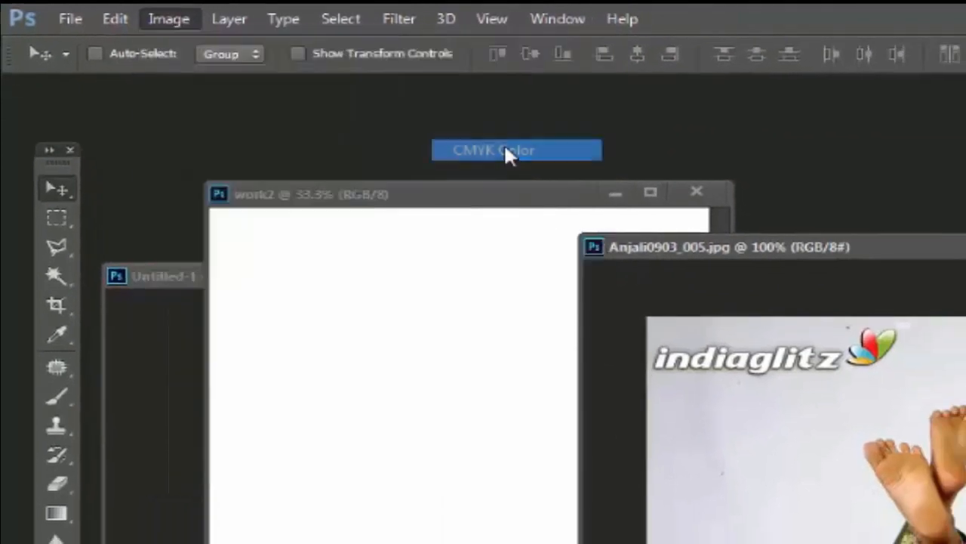
click(704, 388)
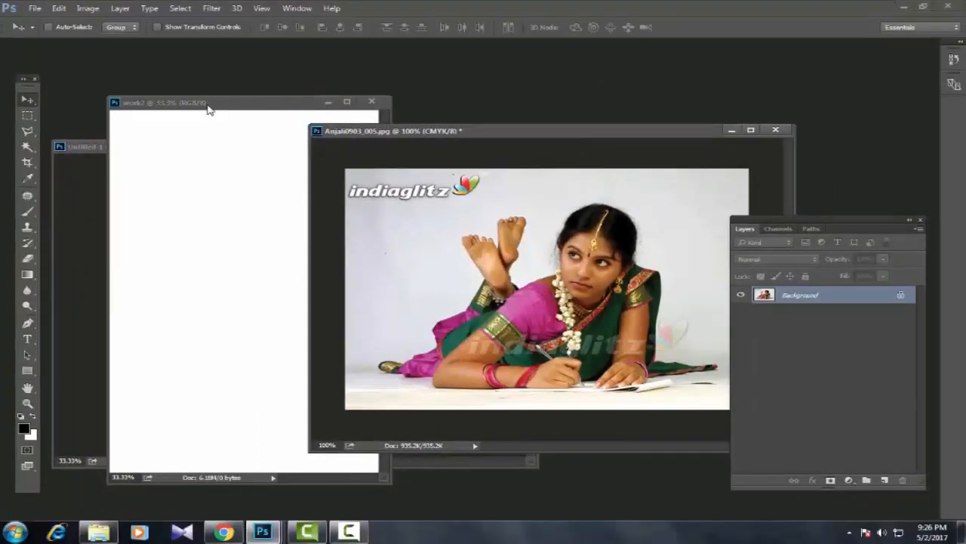
Make the work2 document active and convert it to CMYK Color with the U.S. Web Coated (SWOP) v2 profile
click(205, 108)
click(87, 9)
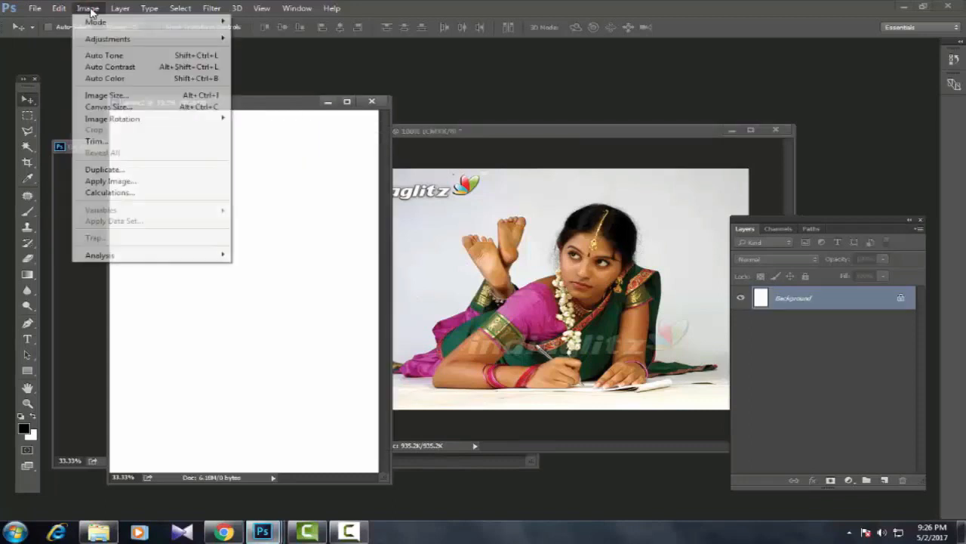
mouse_move(94, 23)
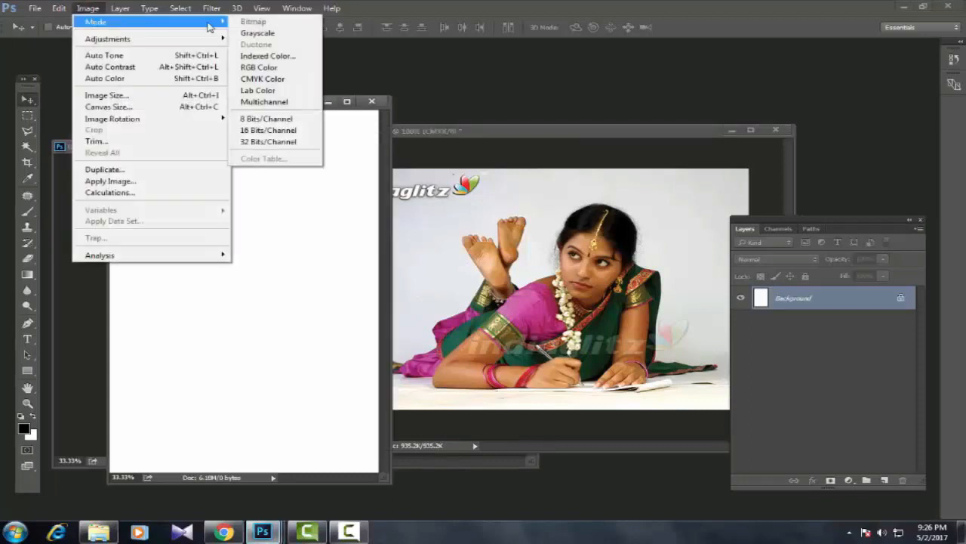
click(249, 80)
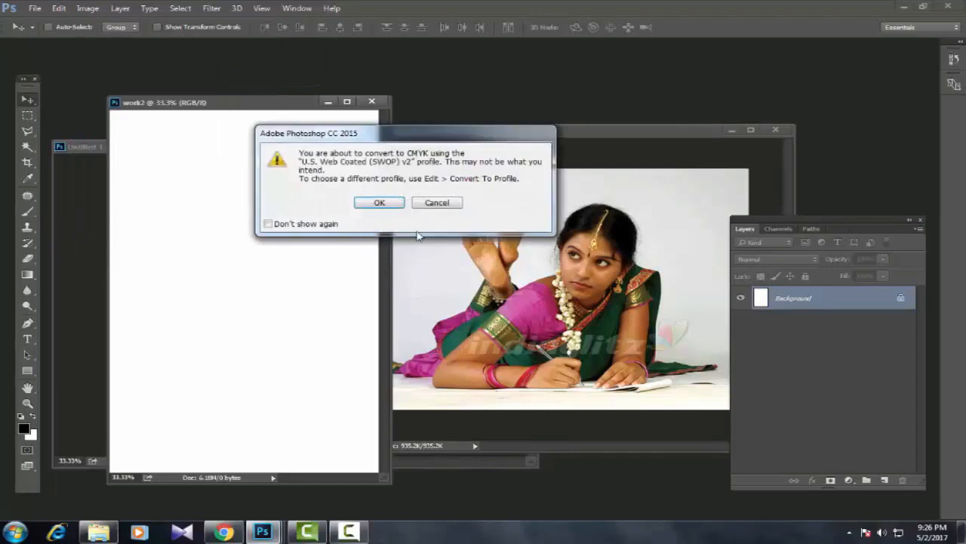
click(374, 201)
Duplicate the Anjali0903_005.jpg photo as Anjali0903_005 copy and undock the copy into its own floating window
drag(535, 137, 390, 121)
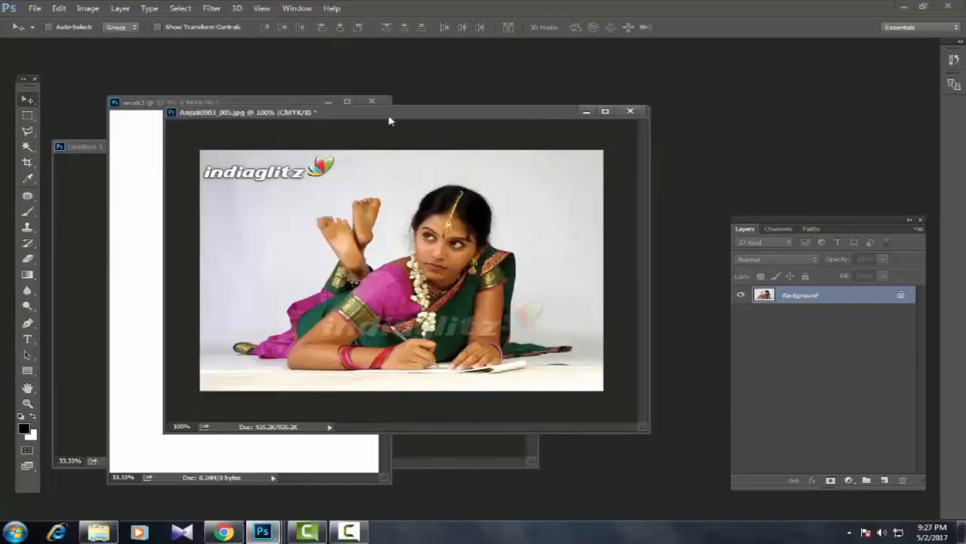
mouse_move(389, 121)
mouse_down()
mouse_move(408, 129)
mouse_move(393, 124)
mouse_up()
right_click(390, 121)
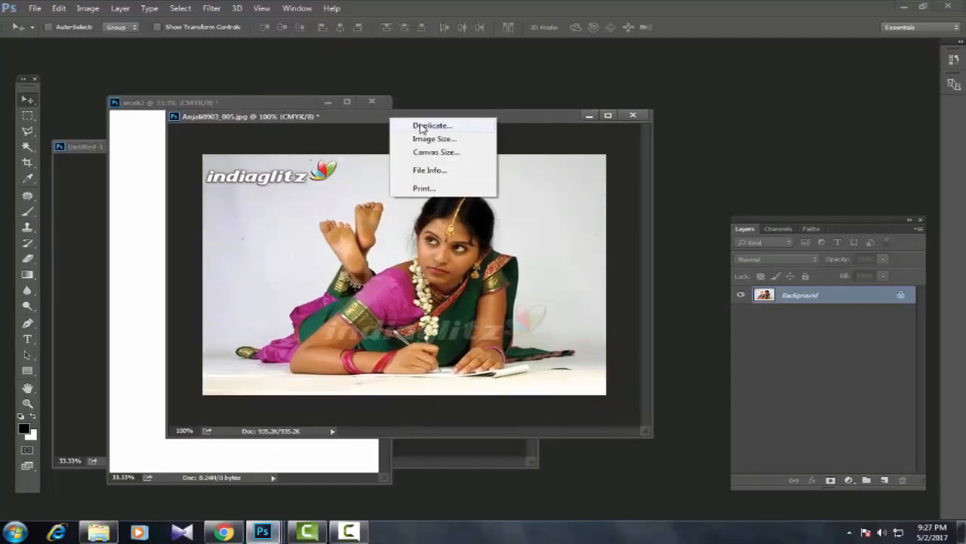
click(421, 126)
click(593, 175)
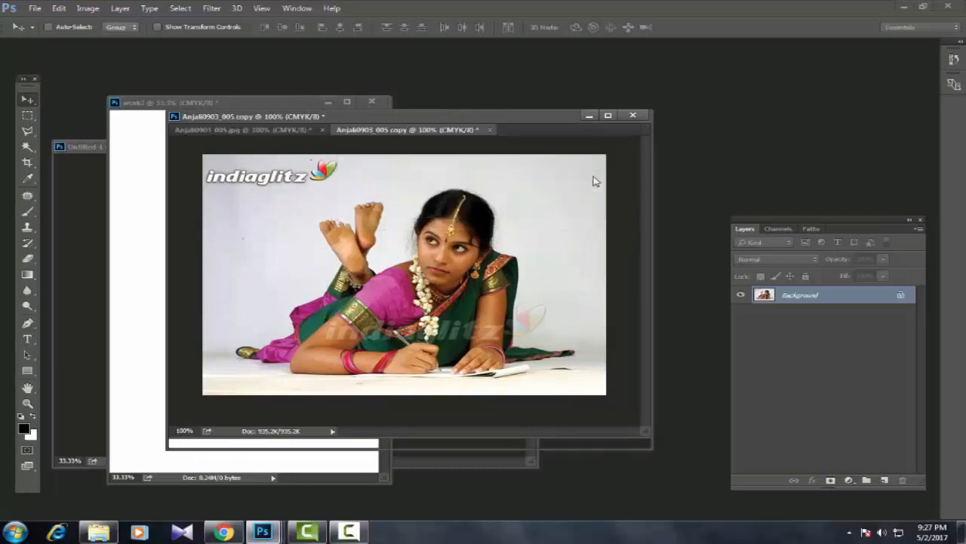
drag(421, 131, 294, 219)
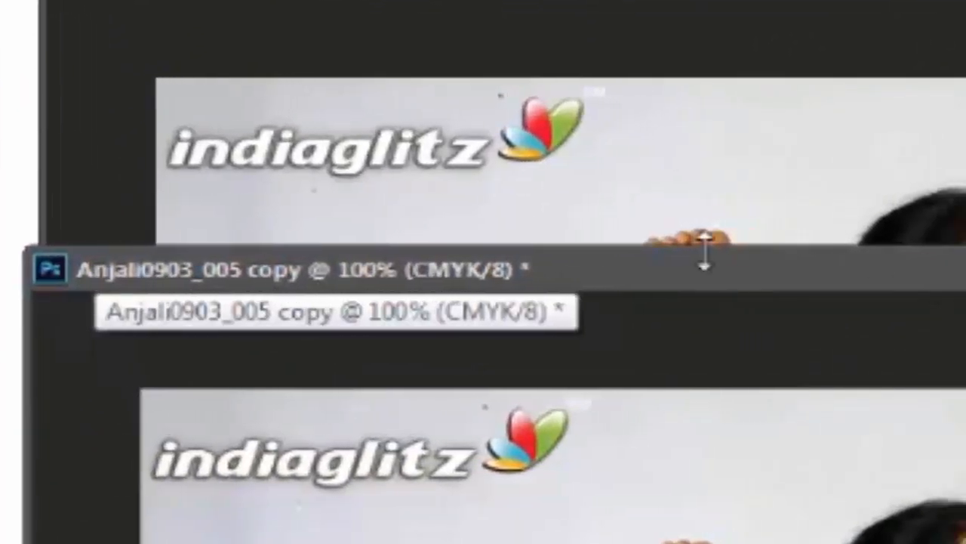
Duplicate the floating copy as Anjali0903_005 copy 2 and pull the new duplicate out of the shared window
right_click(746, 287)
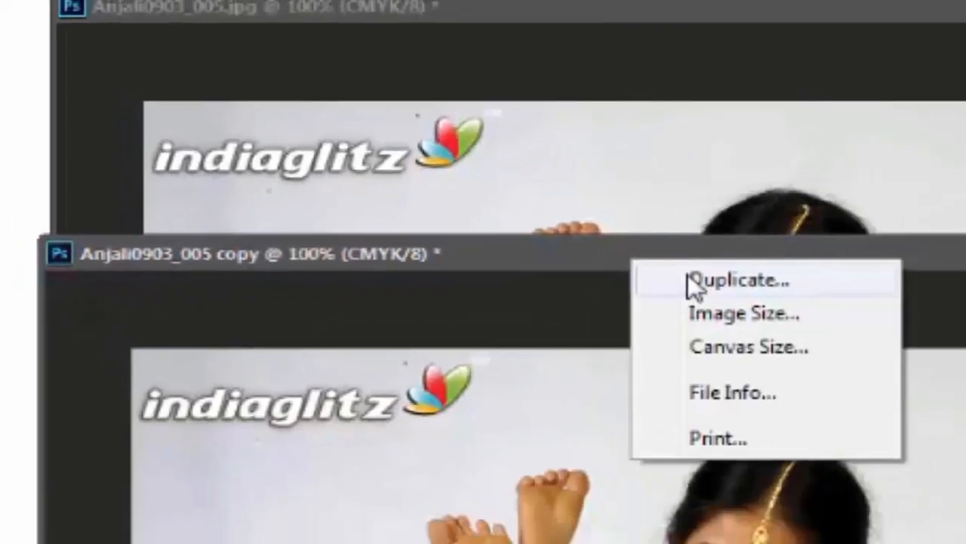
click(854, 302)
click(599, 178)
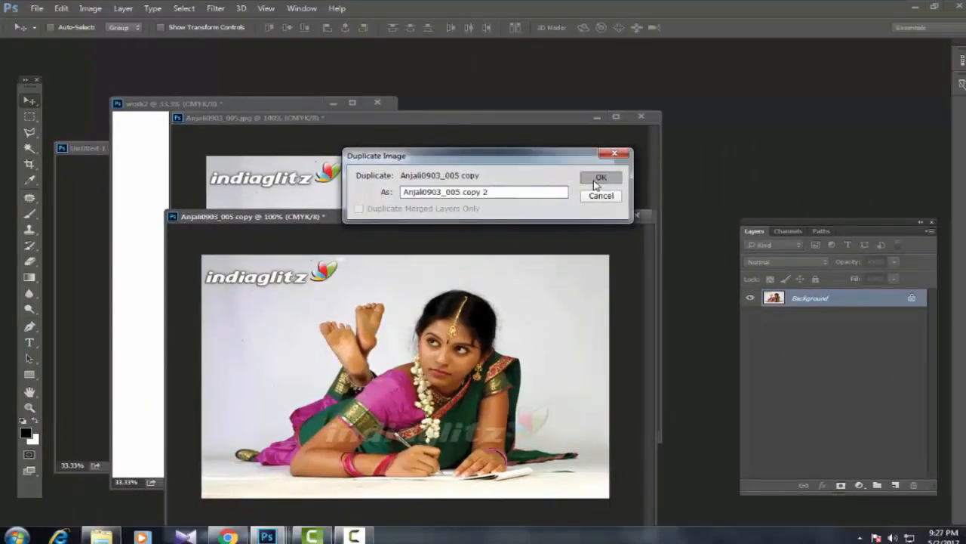
drag(391, 234, 483, 262)
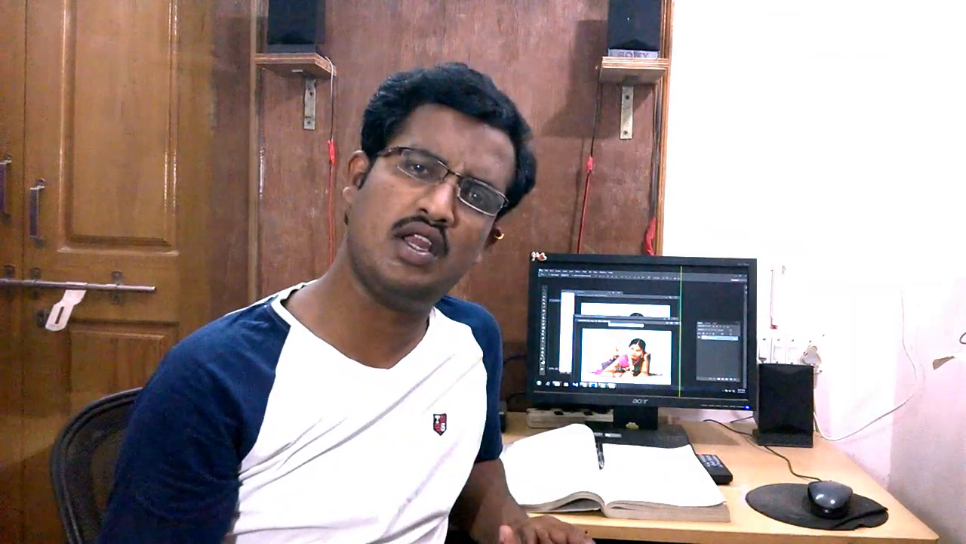